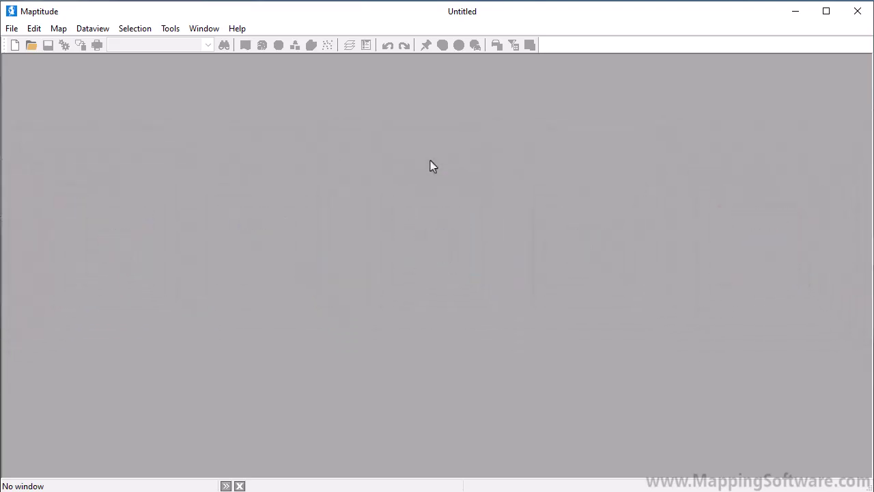
Create a new workspace with a map of the United States.
{"action": "left_click", "coordinate": [14, 45]}
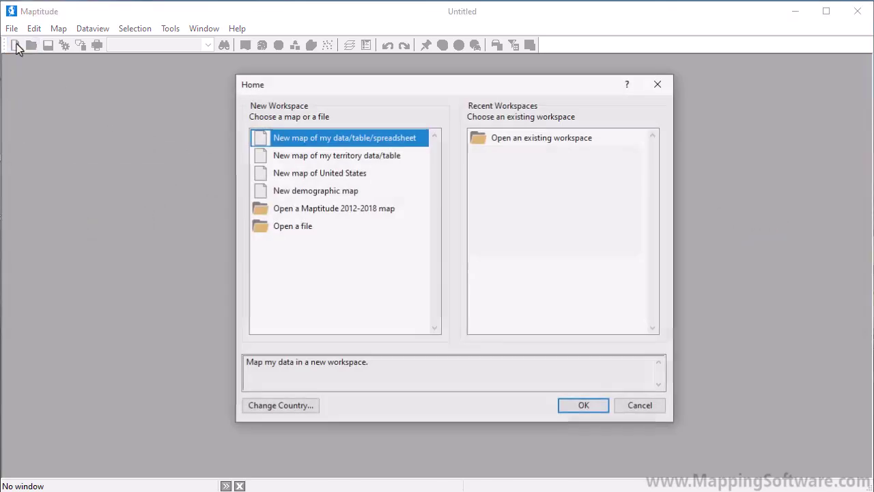
{"action": "left_click", "coordinate": [302, 174]}
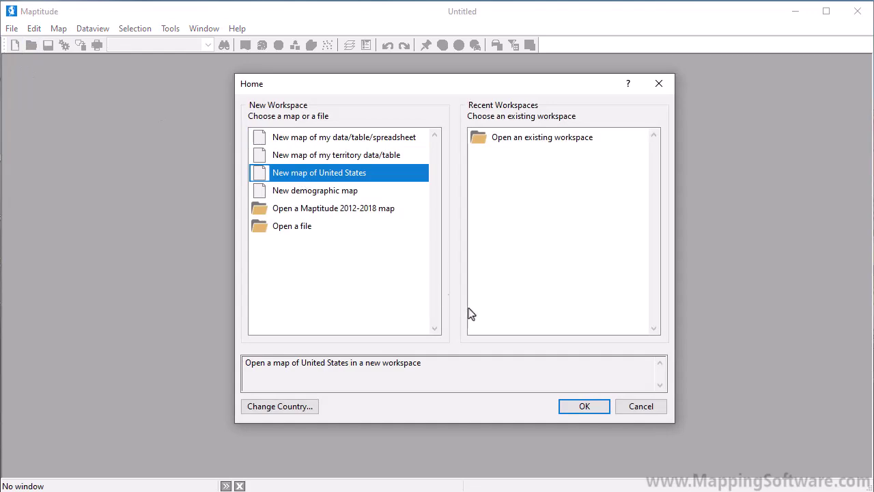
{"action": "left_click", "coordinate": [590, 410]}
{"action": "left_click", "coordinate": [626, 361]}
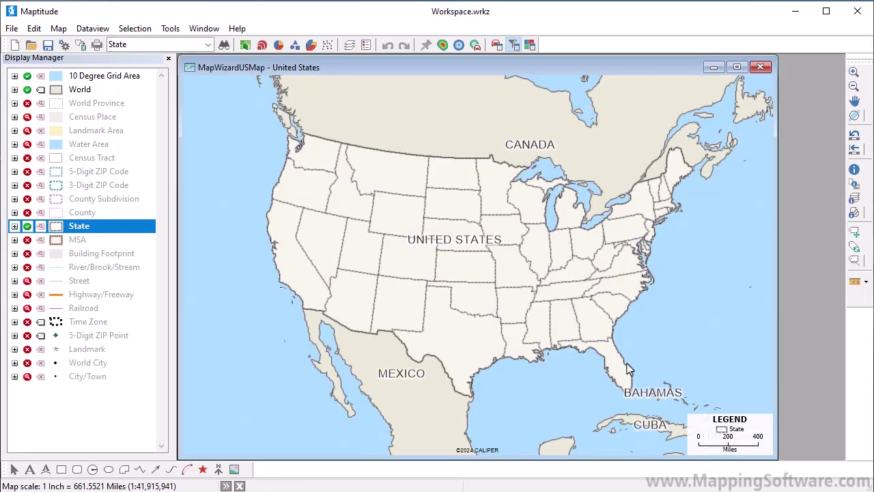
Make State the working layer of the map.
{"action": "right_click", "coordinate": [110, 233]}
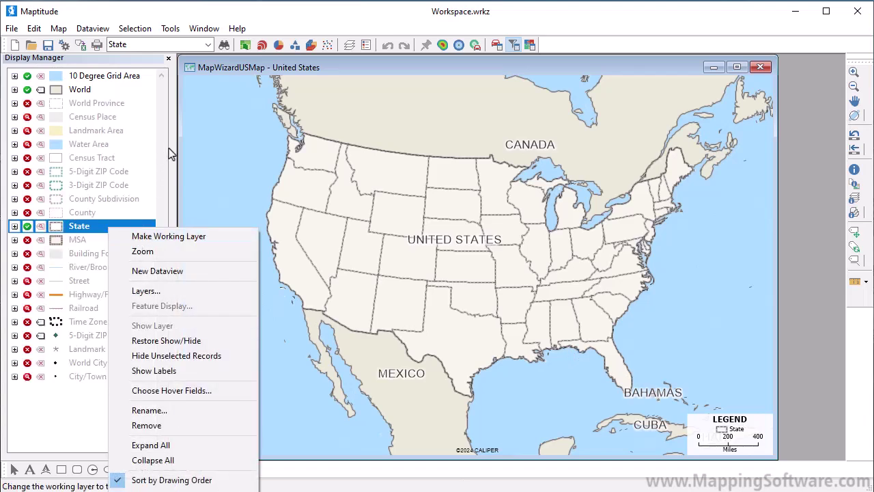
{"action": "left_click", "coordinate": [210, 45]}
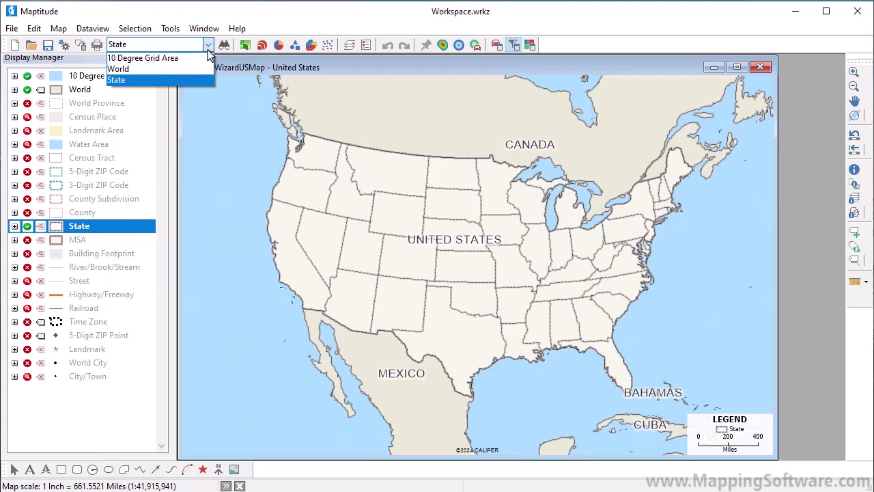
{"action": "left_click", "coordinate": [205, 81]}
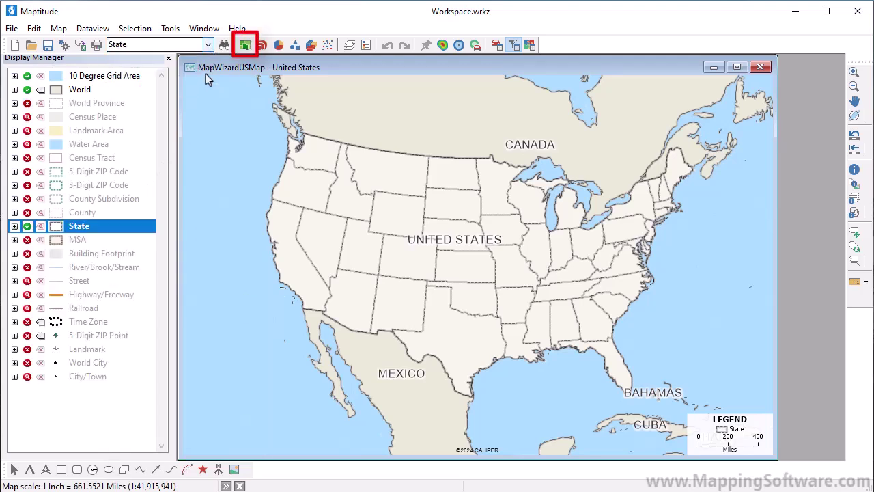
Create a color theme on the State layer from the HH_Median income field using Optimal Breaks and 8 classes.
{"action": "left_click", "coordinate": [246, 45]}
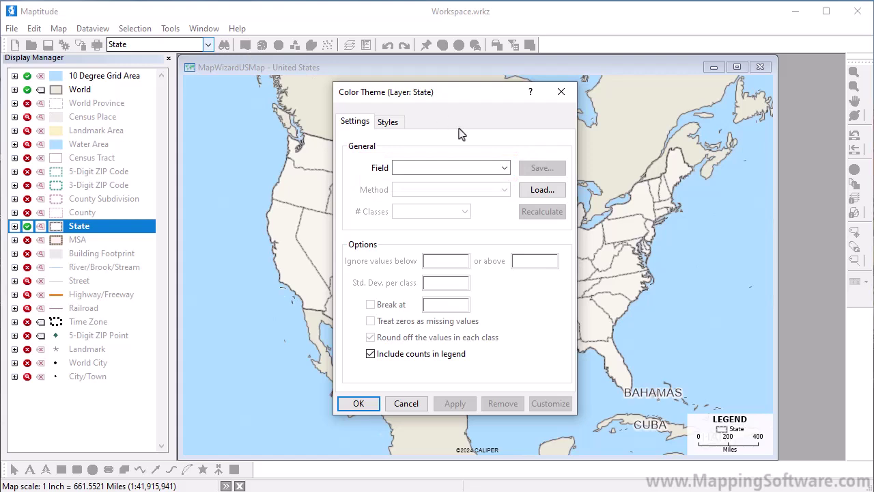
{"action": "left_click", "coordinate": [503, 168]}
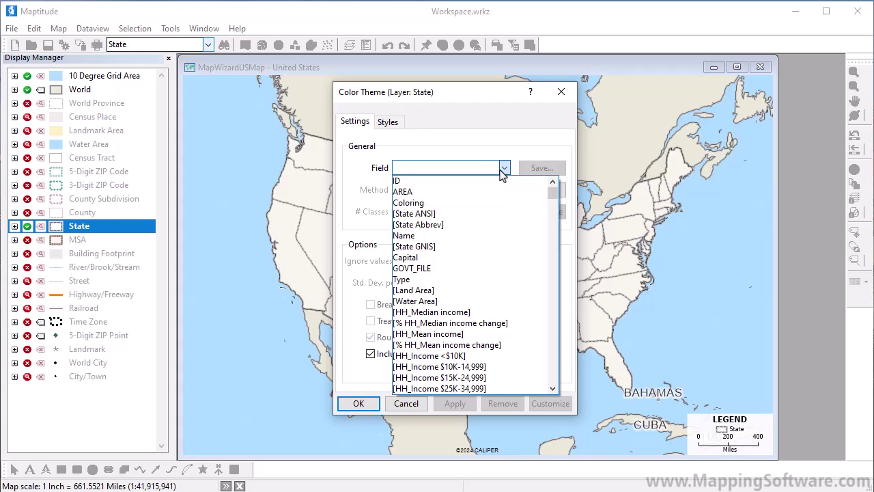
{"action": "type", "text": "income"}
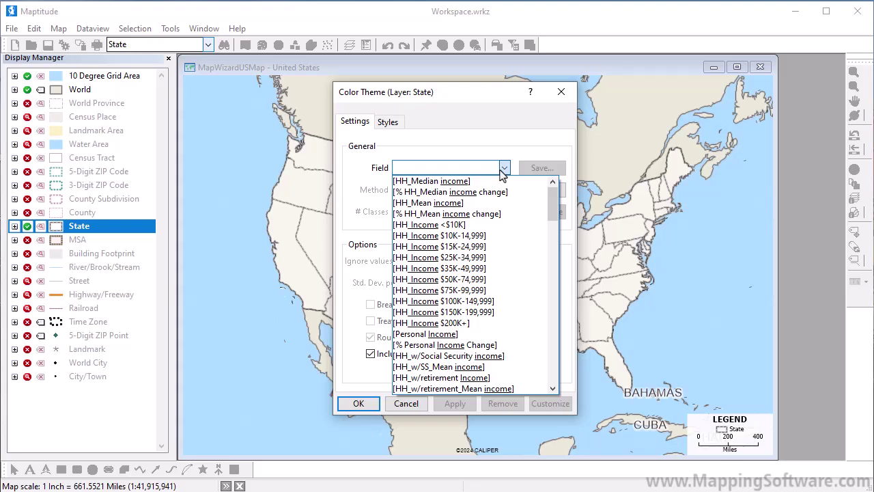
{"action": "left_click", "coordinate": [496, 181]}
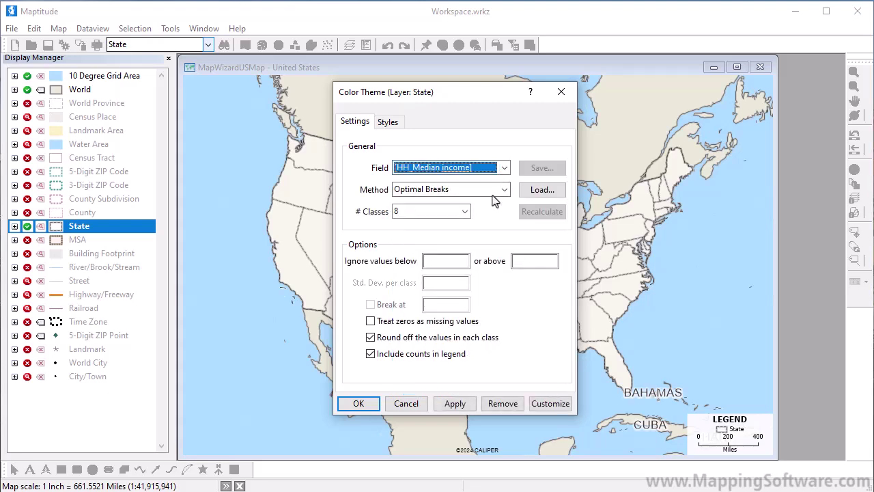
{"action": "left_click", "coordinate": [359, 403]}
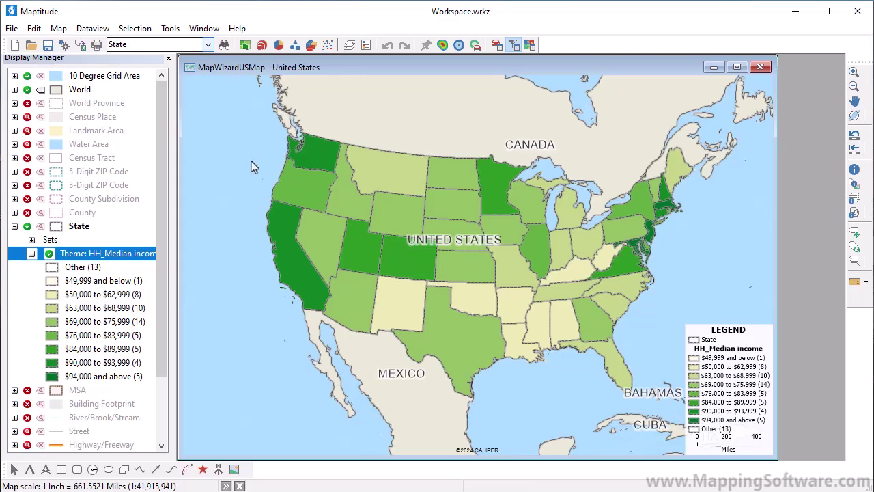
Change the median income color theme to the Equal Number of Features method with 5 classes.
{"action": "left_click", "coordinate": [248, 46]}
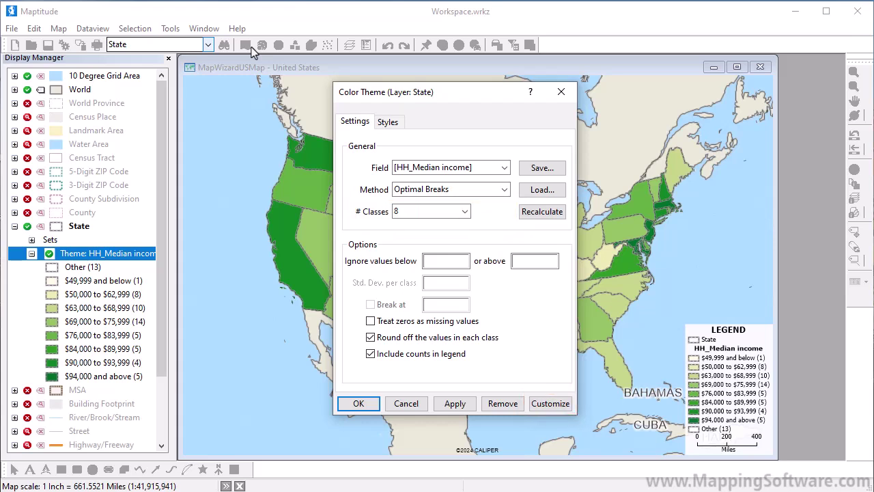
{"action": "left_click", "coordinate": [504, 191]}
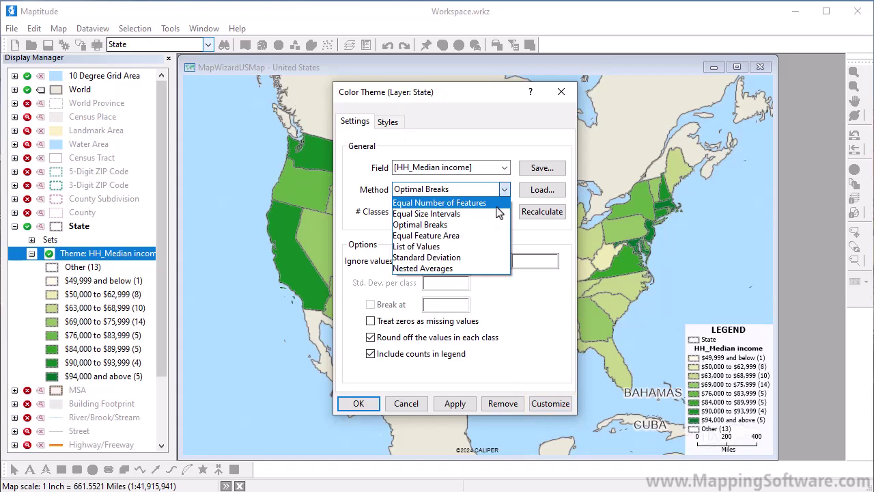
{"action": "left_click", "coordinate": [502, 203]}
{"action": "left_click", "coordinate": [465, 211]}
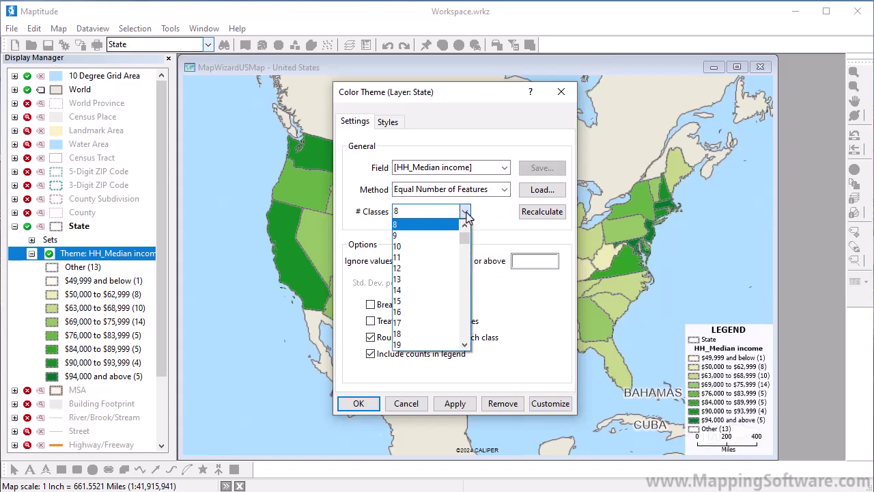
{"action": "left_click", "coordinate": [464, 225]}
{"action": "left_click", "coordinate": [465, 225]}
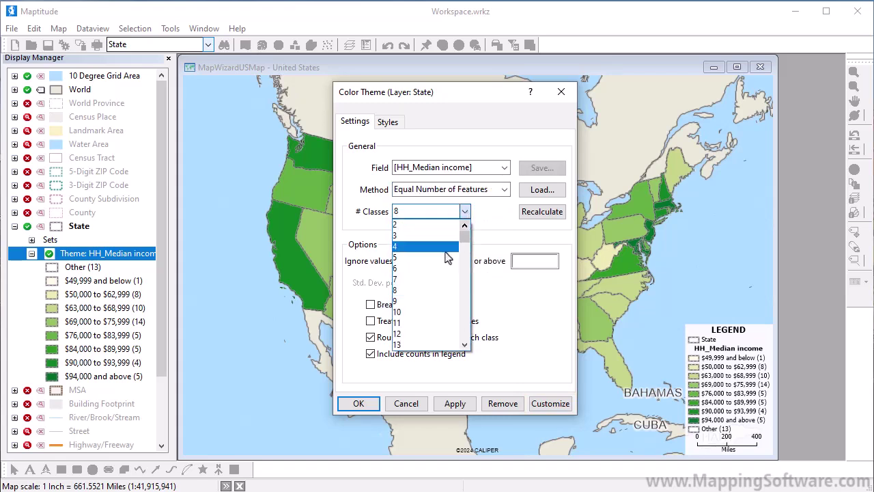
{"action": "left_click", "coordinate": [444, 258]}
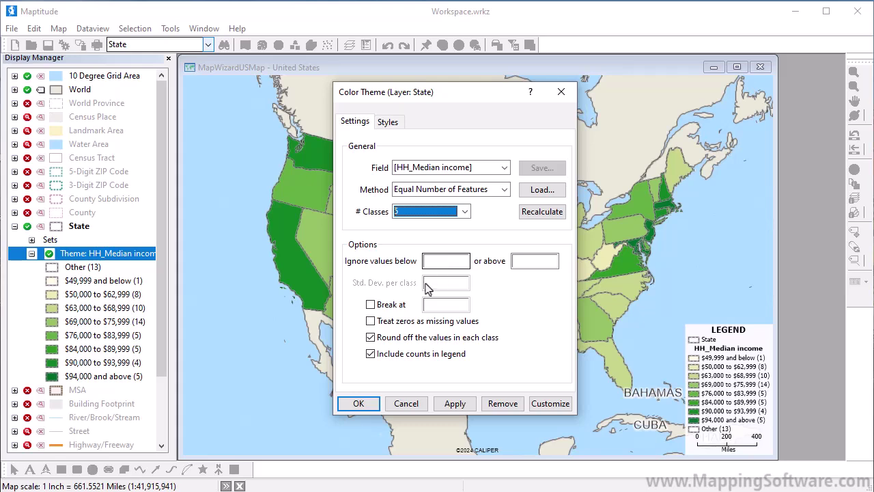
{"action": "left_click", "coordinate": [358, 403]}
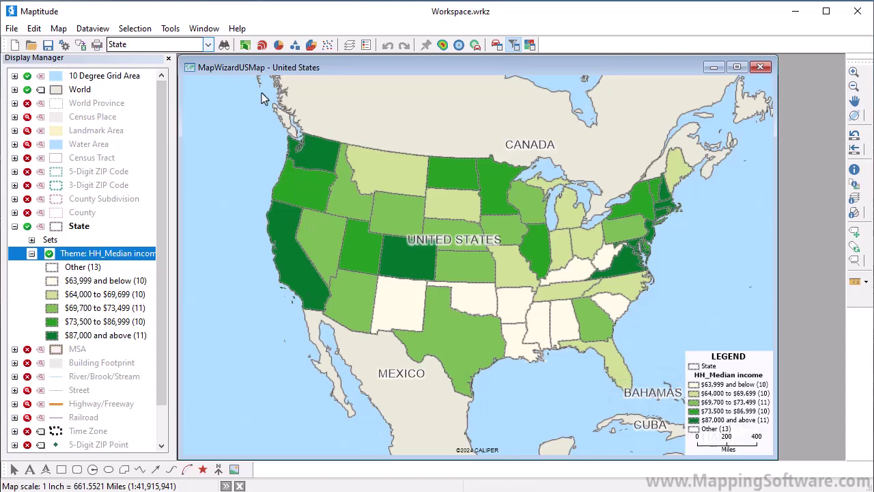
Customize the median income theme manually with the Steps method and 6 classes.
{"action": "left_click", "coordinate": [247, 45]}
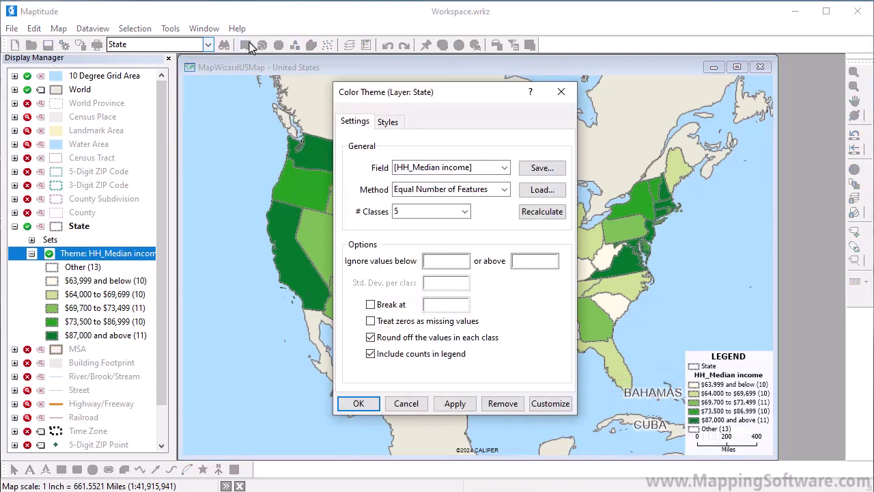
{"action": "left_click", "coordinate": [549, 403]}
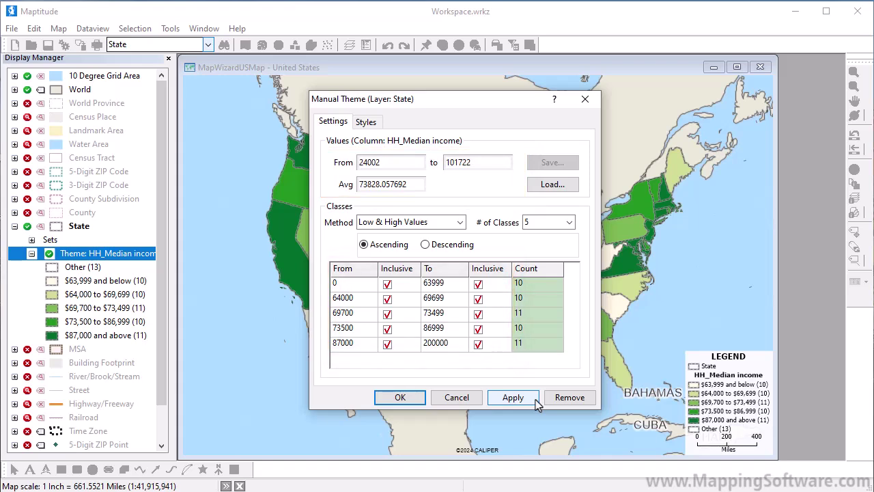
{"action": "left_click", "coordinate": [460, 223]}
{"action": "left_click", "coordinate": [372, 268]}
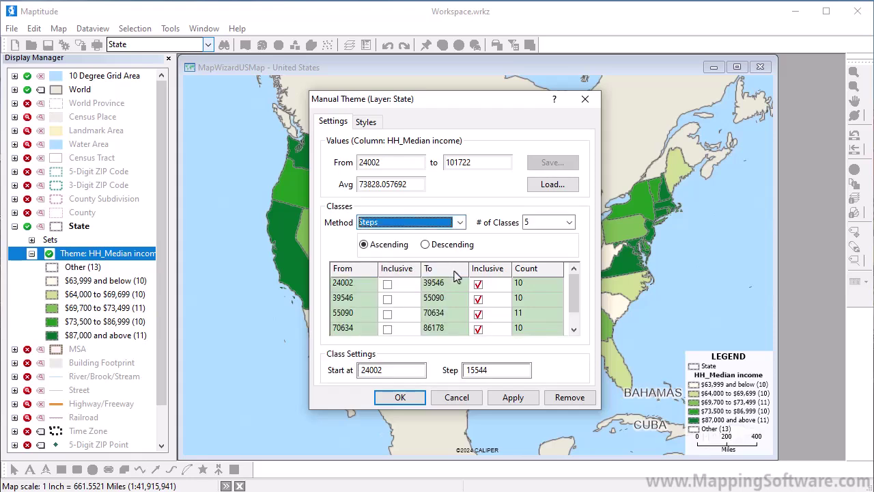
{"action": "left_click", "coordinate": [569, 222]}
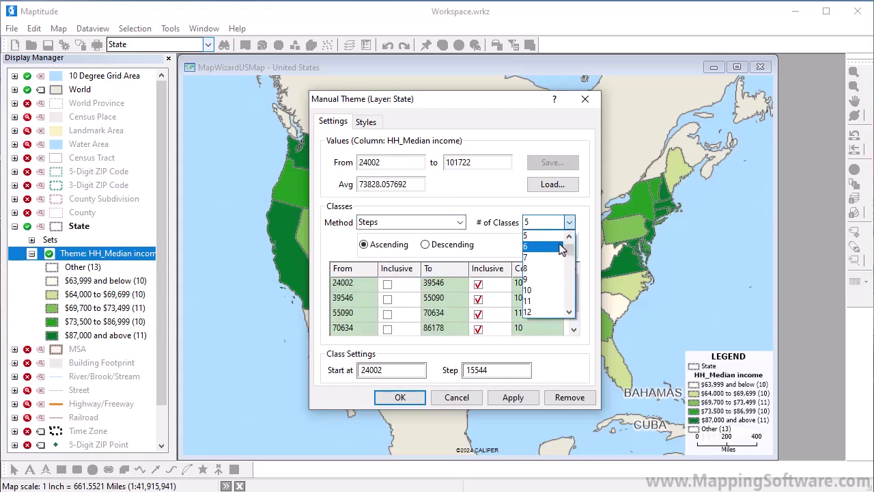
{"action": "left_click", "coordinate": [560, 247]}
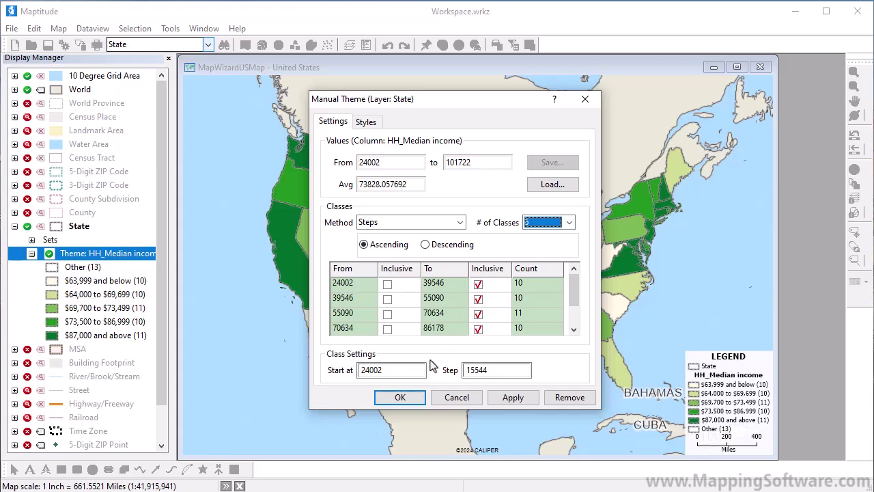
Start the theme classes at 50000 with a step of 10000.
{"action": "double_click", "coordinate": [408, 369]}
{"action": "type", "text": "50000"}
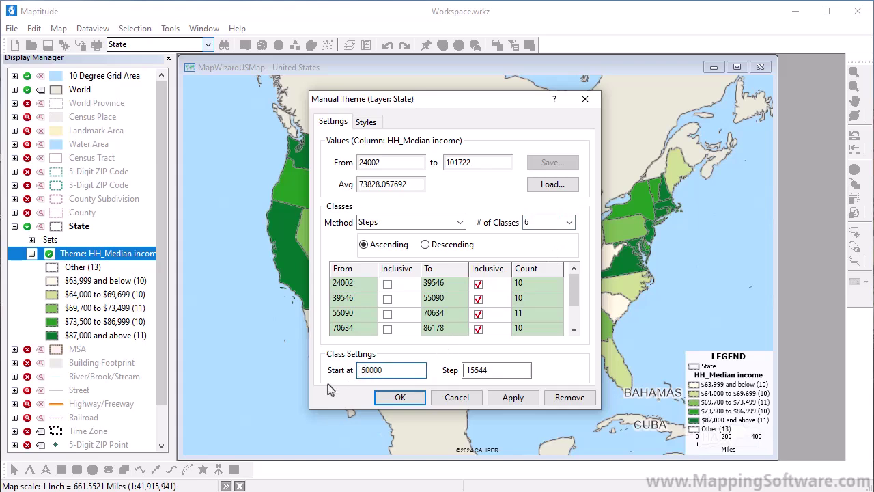
{"action": "key", "text": "Tab"}
{"action": "type", "text": "10000"}
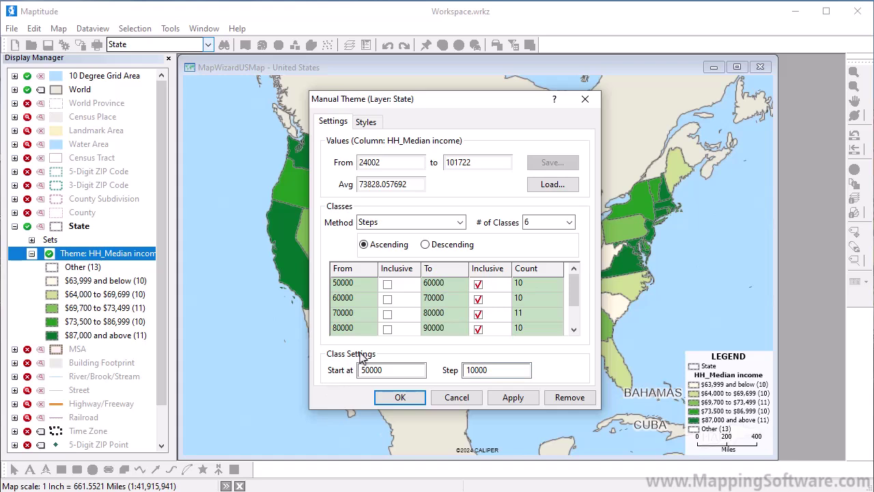
Preview alternative color sets in the class styles and return to the green set.
{"action": "left_click", "coordinate": [365, 125]}
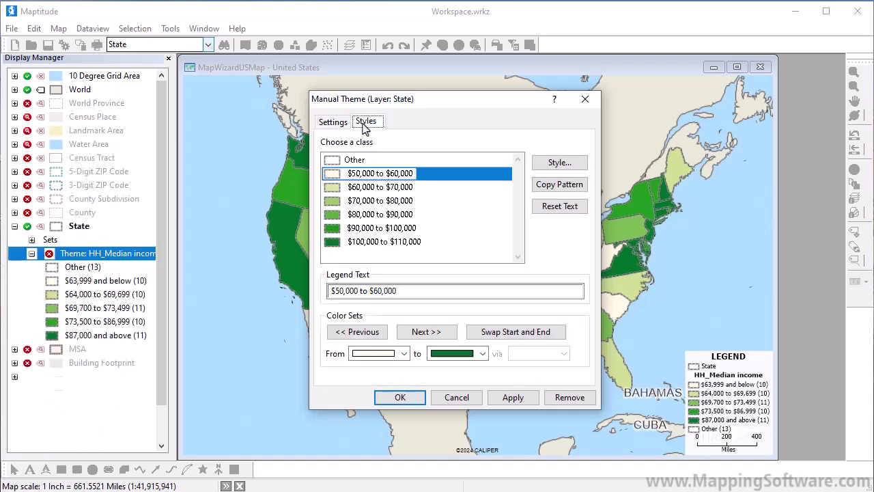
{"action": "left_click", "coordinate": [435, 333]}
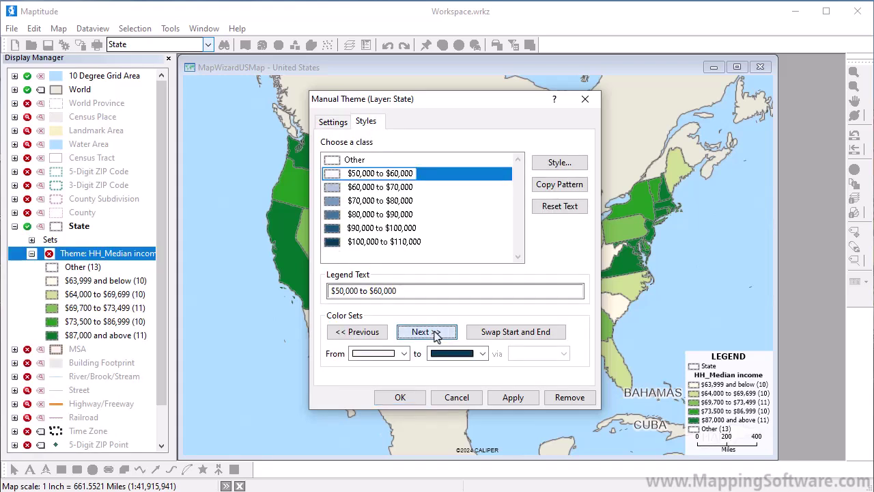
{"action": "left_click", "coordinate": [434, 333]}
{"action": "left_click", "coordinate": [373, 335]}
{"action": "left_click", "coordinate": [373, 335]}
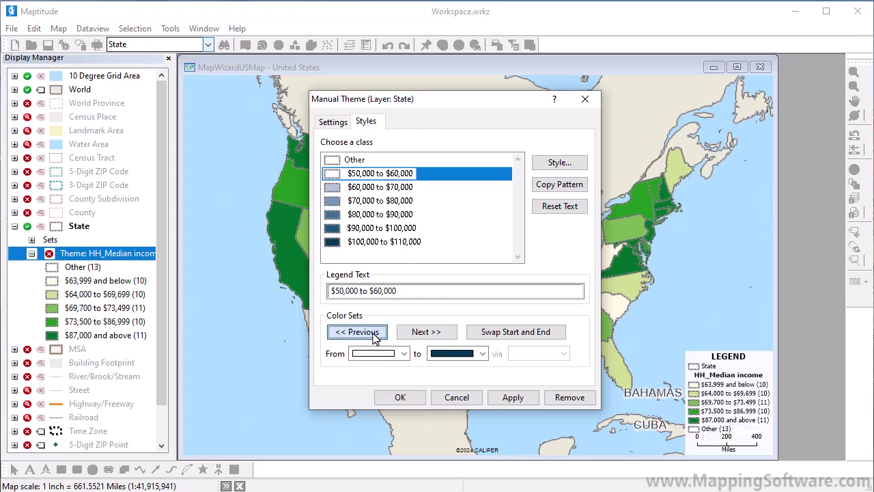
{"action": "left_click", "coordinate": [373, 335]}
{"action": "left_click", "coordinate": [374, 335]}
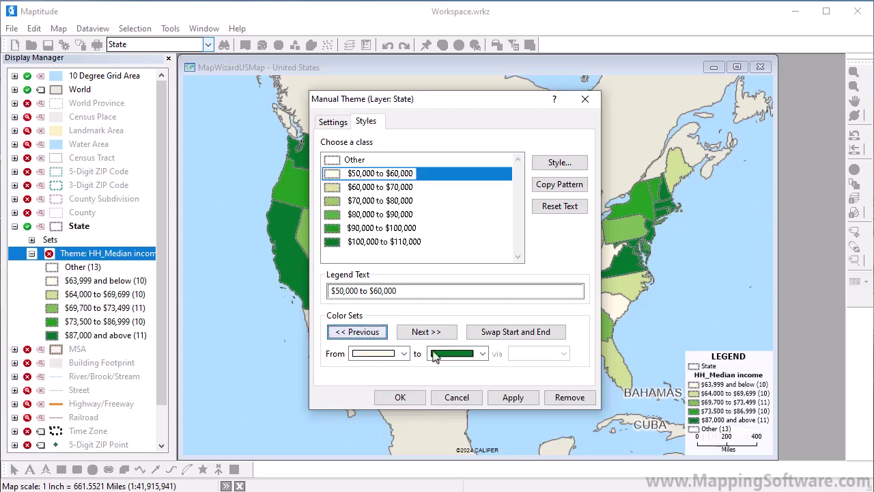
Set the end color of the class color range to dark red and apply the manual theme to the map.
{"action": "left_click", "coordinate": [481, 353]}
{"action": "scroll", "coordinate": [482, 393], "scroll_direction": "up", "scroll_amount": 5}
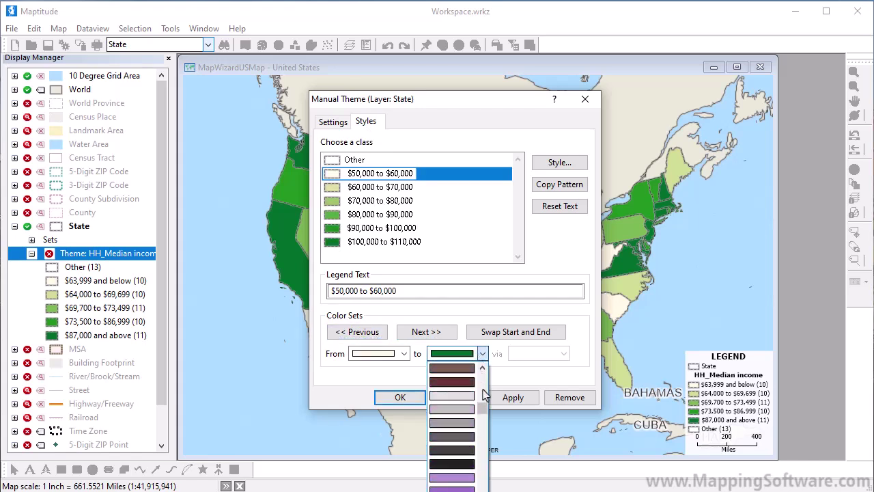
{"action": "left_click", "coordinate": [461, 477]}
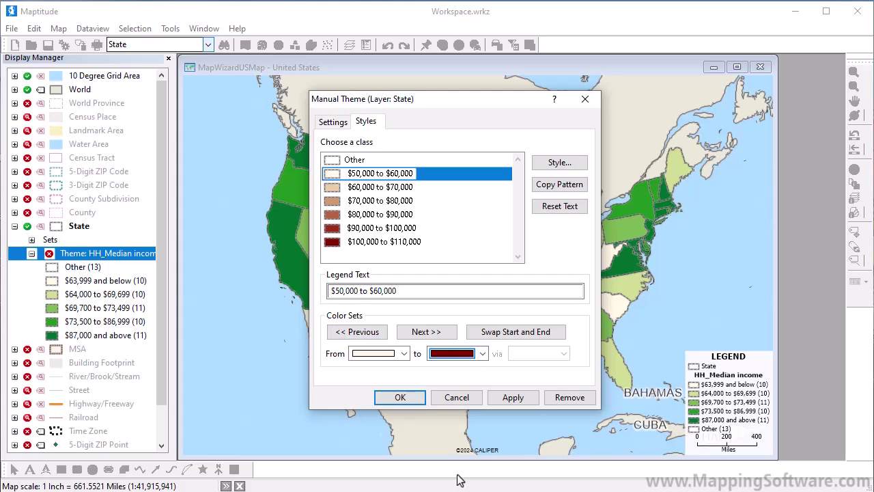
{"action": "left_click", "coordinate": [400, 397]}
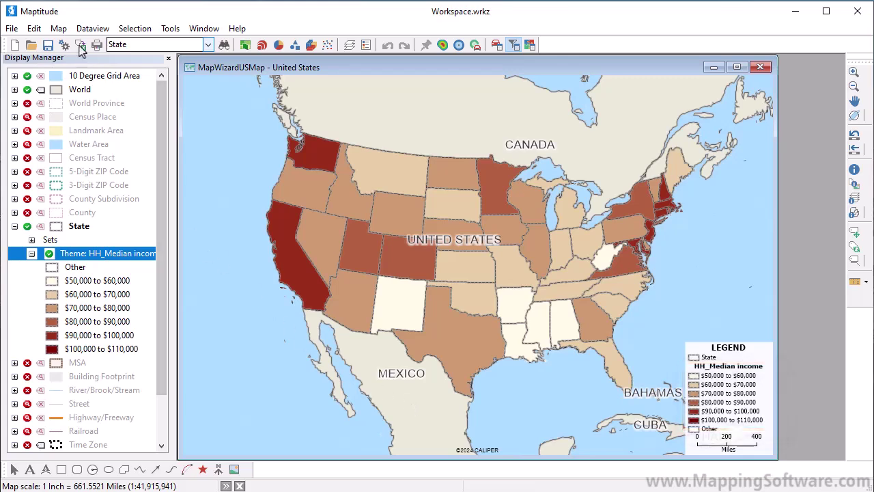
Turn on Display Hover in the map's label options and check it over the states.
{"action": "left_click", "coordinate": [65, 30]}
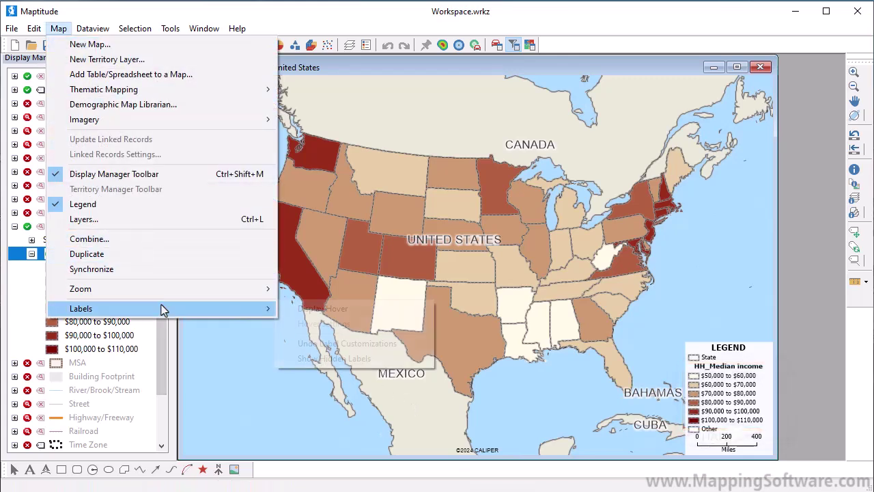
{"action": "mouse_move", "coordinate": [160, 308]}
{"action": "left_click", "coordinate": [321, 308]}
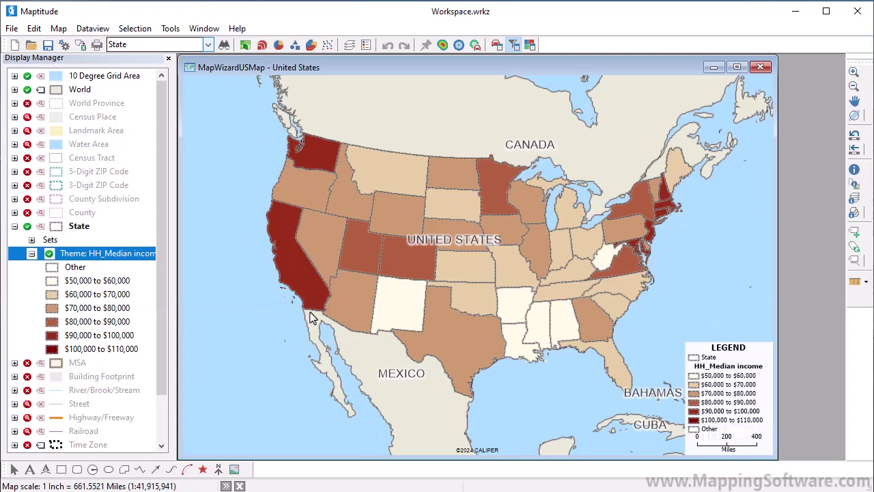
{"action": "mouse_move", "coordinate": [403, 303]}
{"action": "mouse_move", "coordinate": [494, 182]}
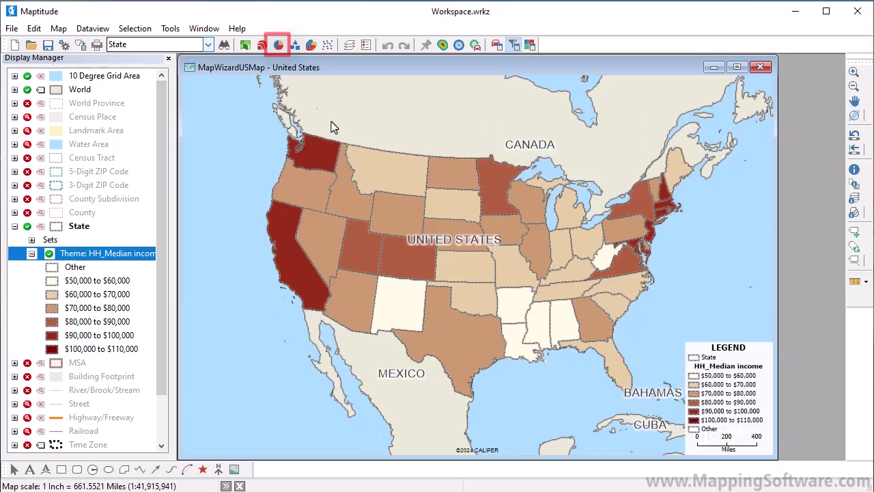
Add a pie chart theme to the State layer from the Owner-occupied and Renter-occupied fields, using Map Wizard sizing.
{"action": "left_click", "coordinate": [279, 45]}
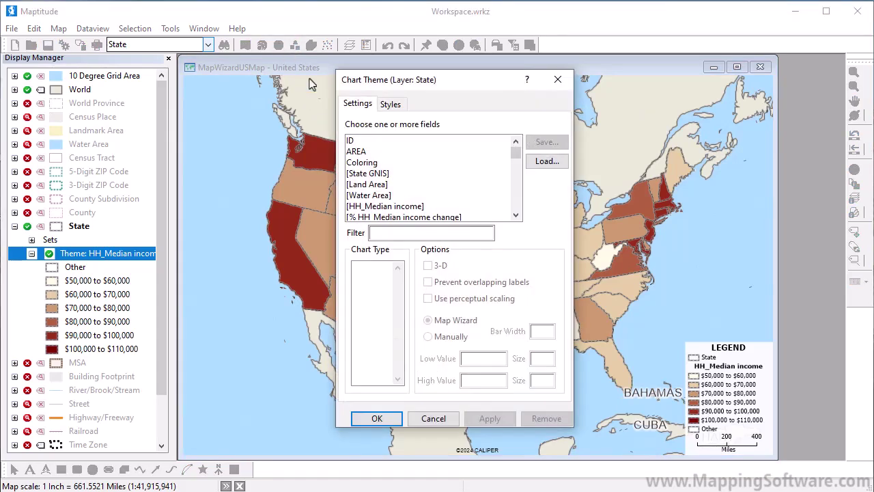
{"action": "left_click", "coordinate": [389, 232]}
{"action": "type", "text": "occu"}
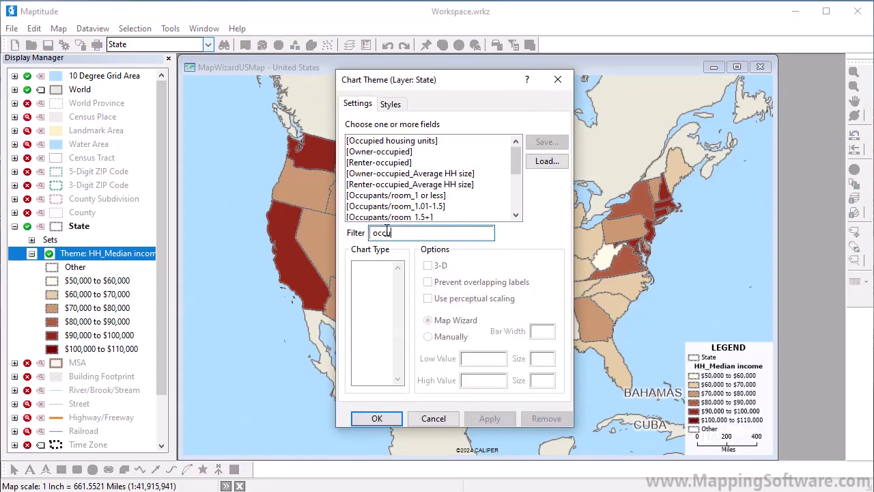
{"action": "type", "text": "pied"}
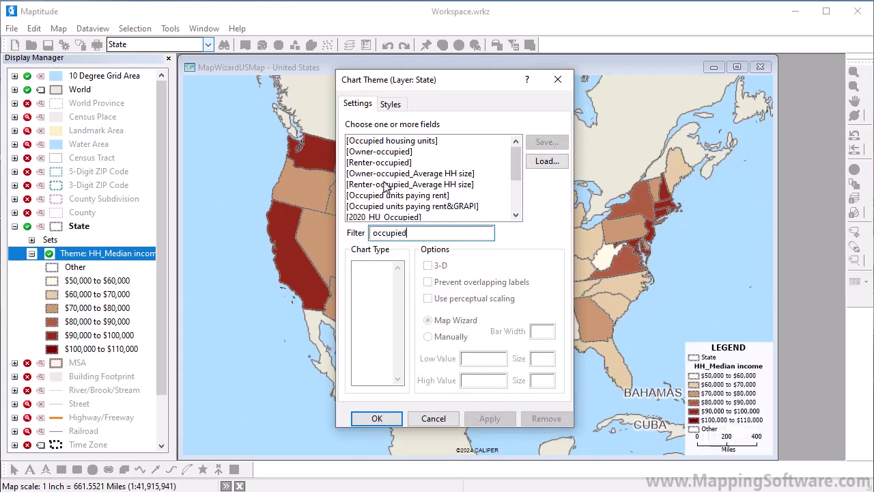
{"action": "left_click_drag", "start_coordinate": [385, 157], "coordinate": [388, 168]}
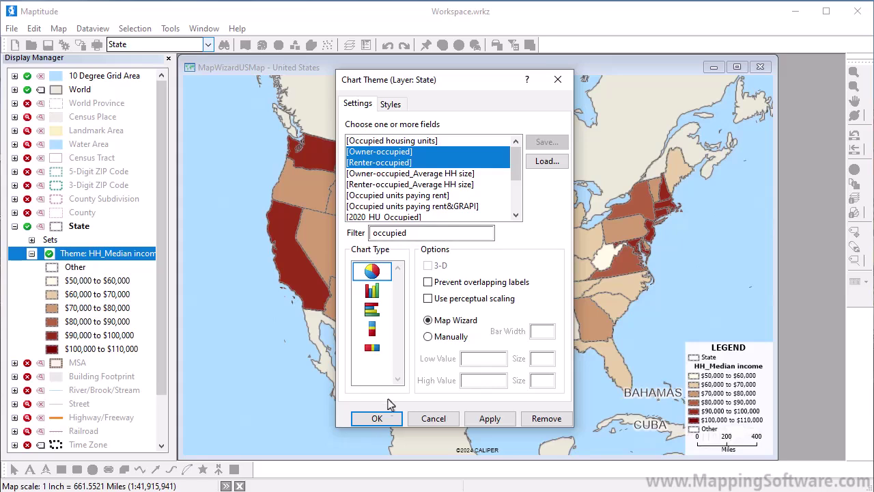
{"action": "left_click", "coordinate": [380, 418]}
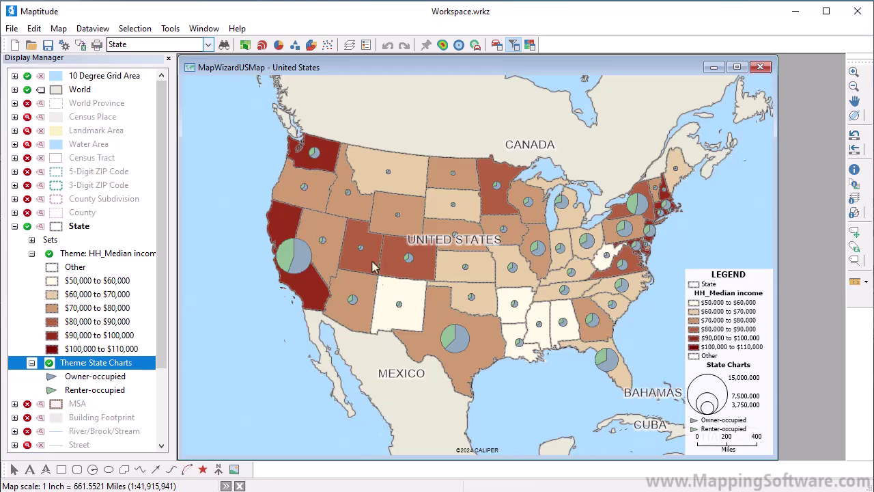
Set the size for the low value of the State chart theme to 8.
{"action": "left_click", "coordinate": [278, 45]}
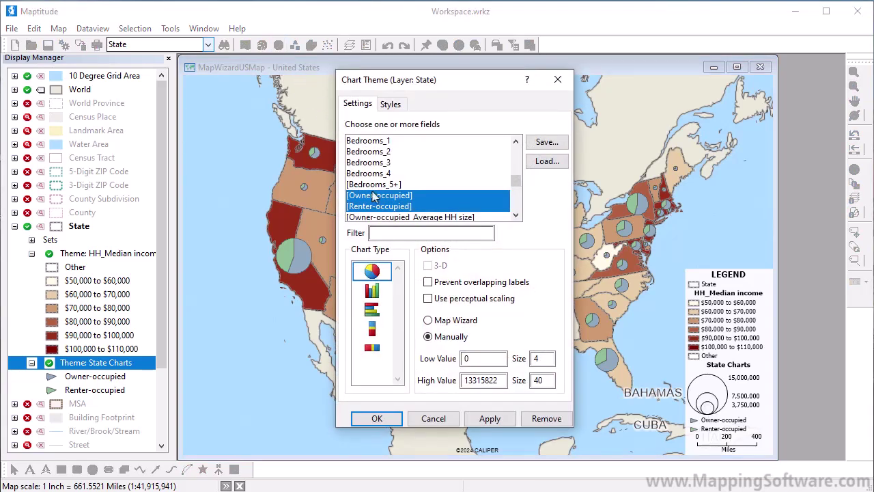
{"action": "double_click", "coordinate": [536, 358]}
{"action": "type", "text": "8"}
Change the fill color of the Renter-occupied slices to yellow and apply the chart theme changes to the map.
{"action": "left_click", "coordinate": [391, 104]}
{"action": "left_click", "coordinate": [402, 156]}
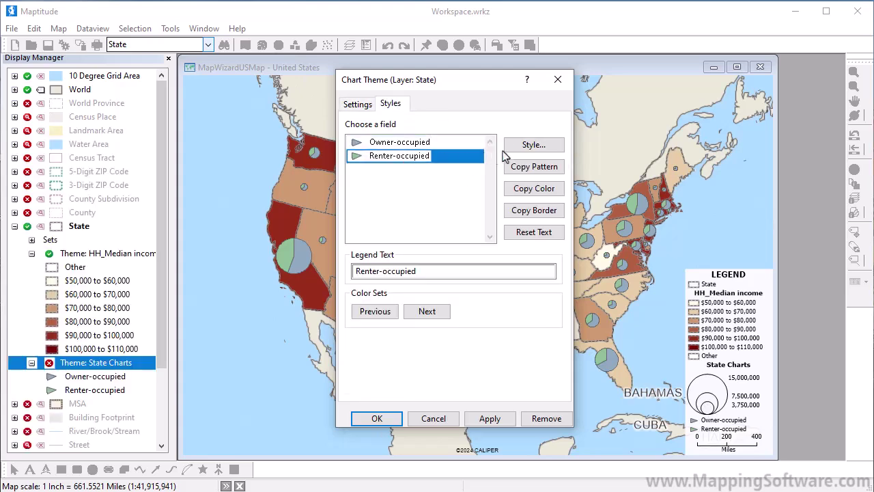
{"action": "left_click", "coordinate": [516, 146]}
{"action": "left_click", "coordinate": [476, 248]}
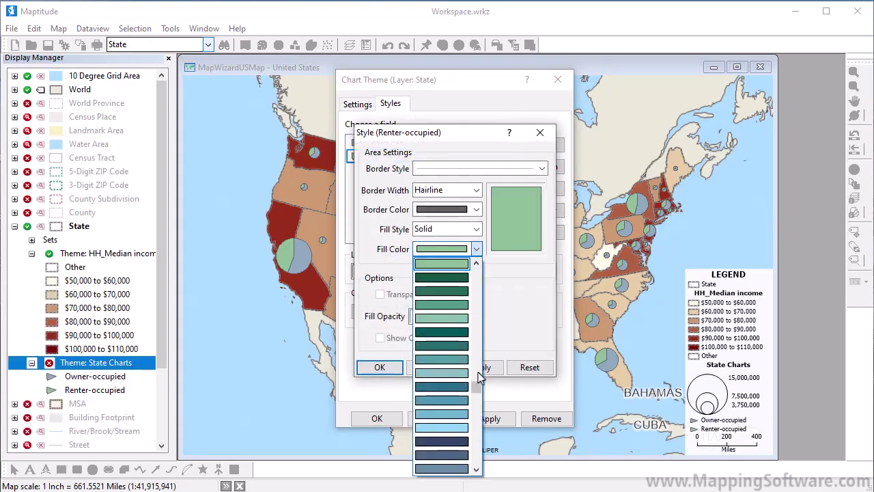
{"action": "left_click_drag", "start_coordinate": [480, 377], "coordinate": [482, 459]}
{"action": "left_click", "coordinate": [464, 470]}
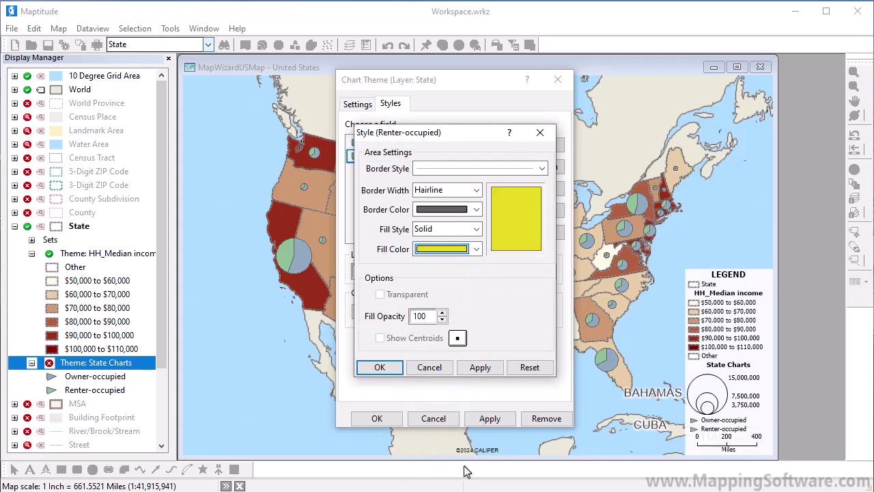
{"action": "left_click", "coordinate": [380, 369]}
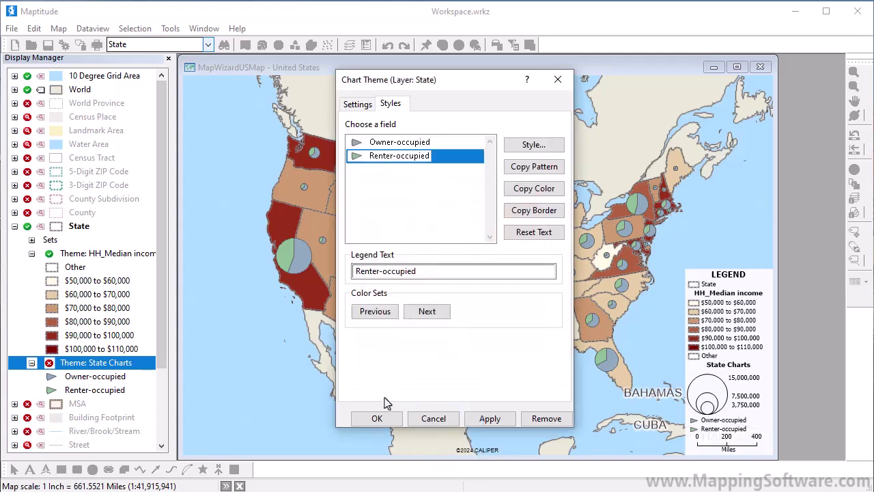
{"action": "left_click", "coordinate": [381, 418]}
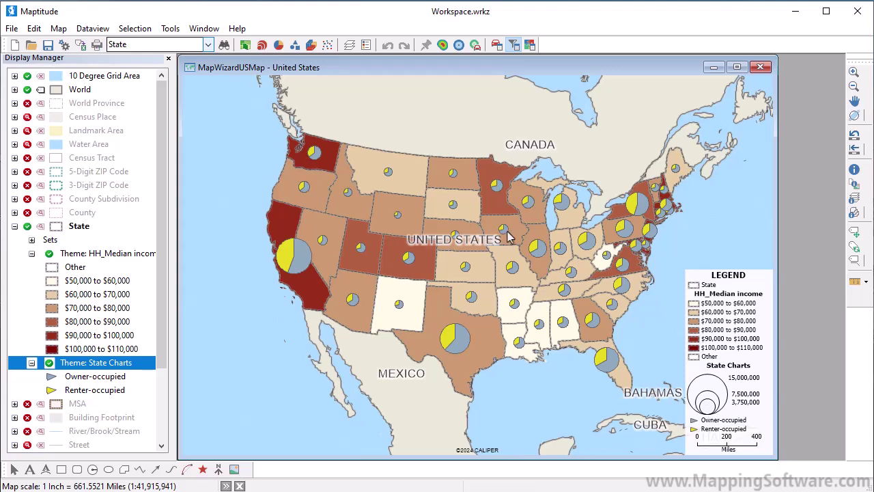
{"action": "mouse_move", "coordinate": [517, 238]}
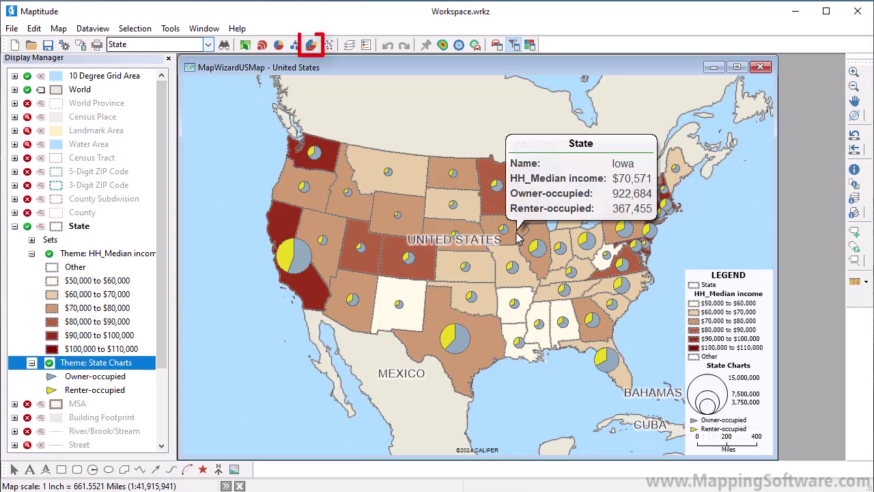
Set up a 3D theme for the State layer with Median family income as height, no color field and Visible Features selected.
{"action": "left_click", "coordinate": [310, 45]}
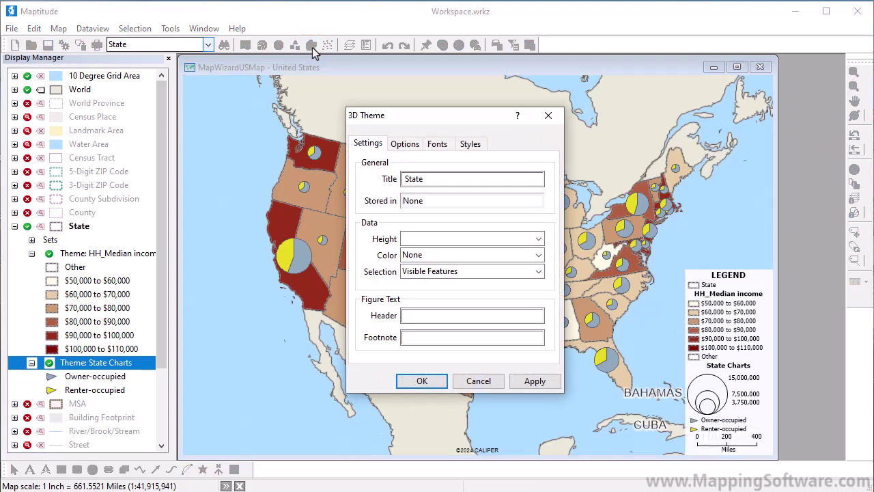
{"action": "left_click", "coordinate": [537, 240]}
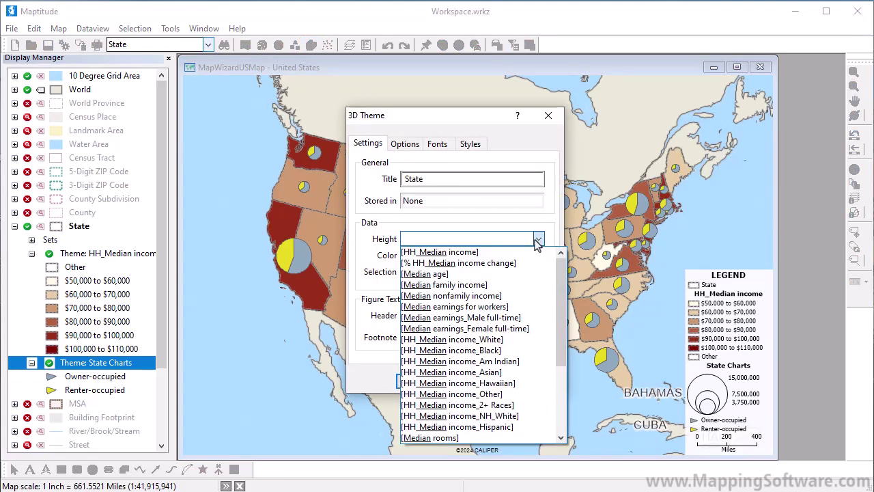
{"action": "left_click", "coordinate": [489, 285]}
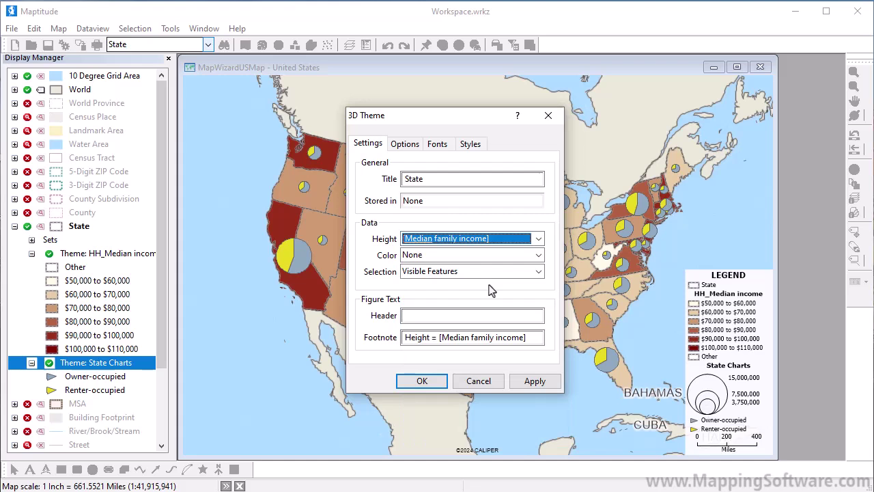
{"action": "left_click", "coordinate": [539, 254]}
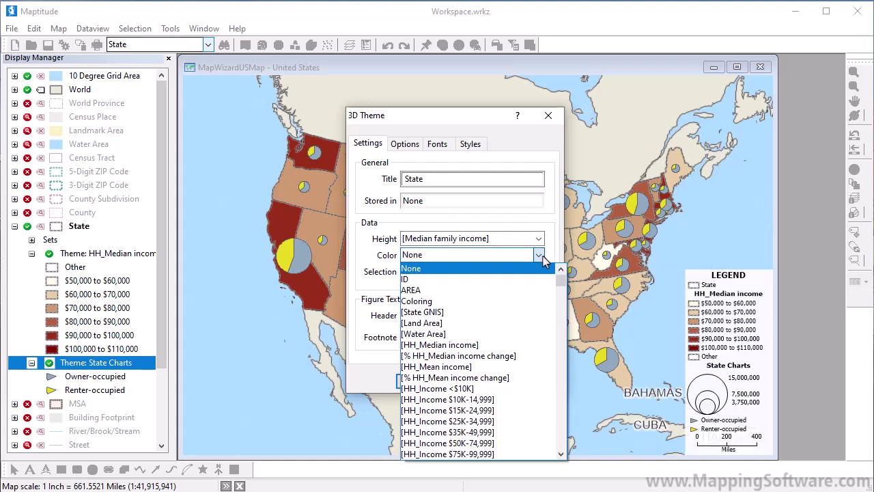
{"action": "left_click", "coordinate": [543, 258]}
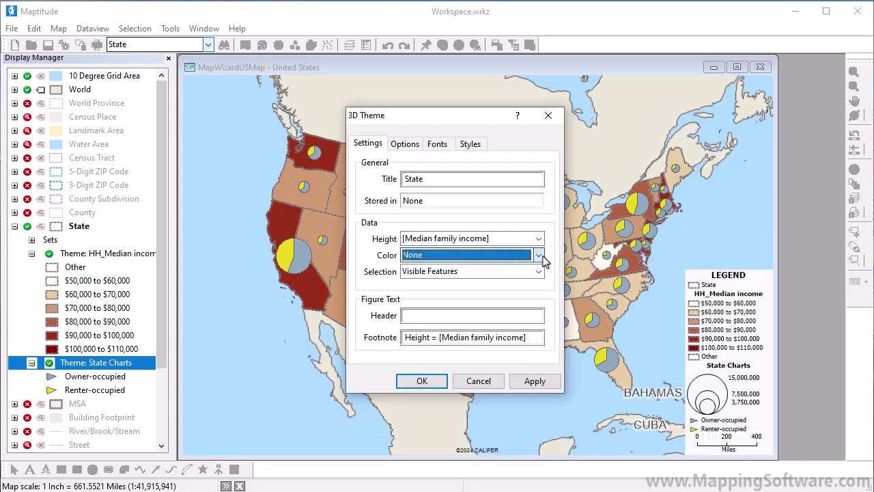
{"action": "left_click", "coordinate": [540, 271]}
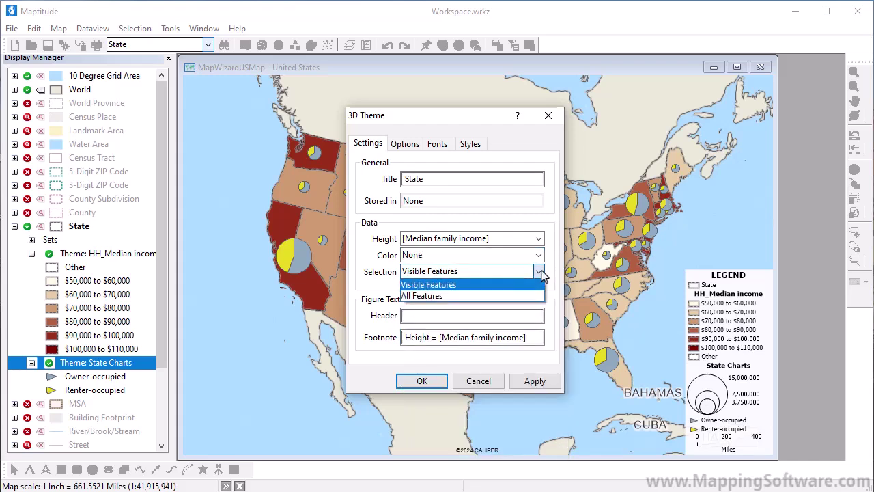
{"action": "left_click", "coordinate": [540, 272]}
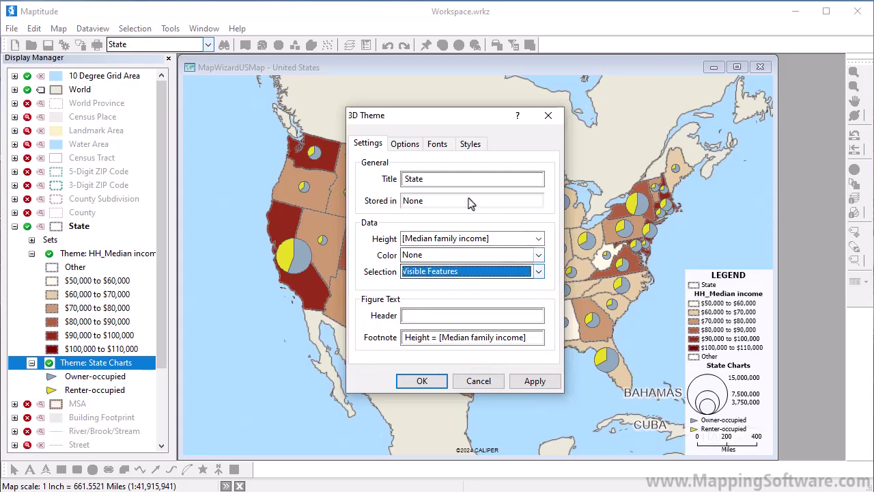
Review the 3D theme's options and color styles, create it with the default settings, and enlarge its window.
{"action": "left_click", "coordinate": [410, 146]}
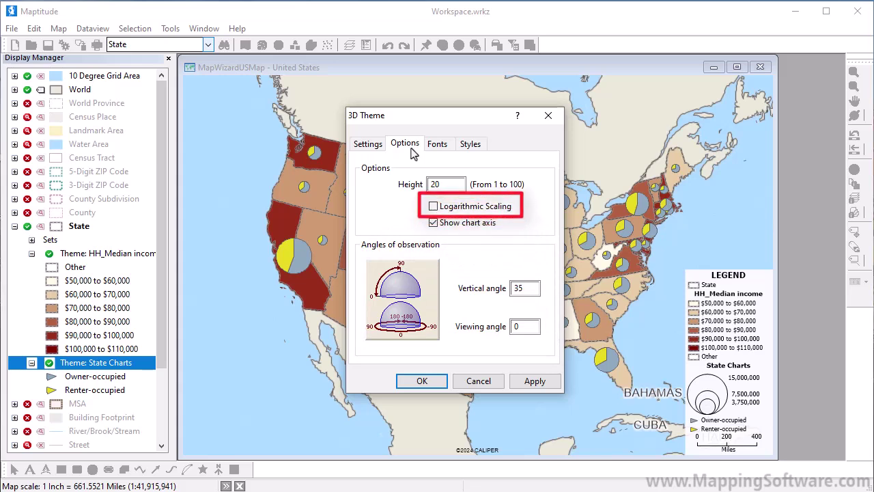
{"action": "left_click", "coordinate": [476, 152]}
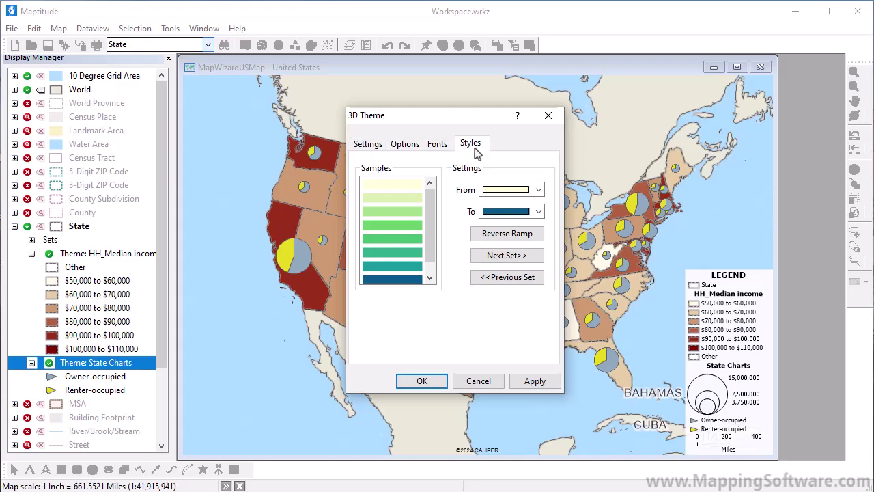
{"action": "left_click", "coordinate": [422, 381]}
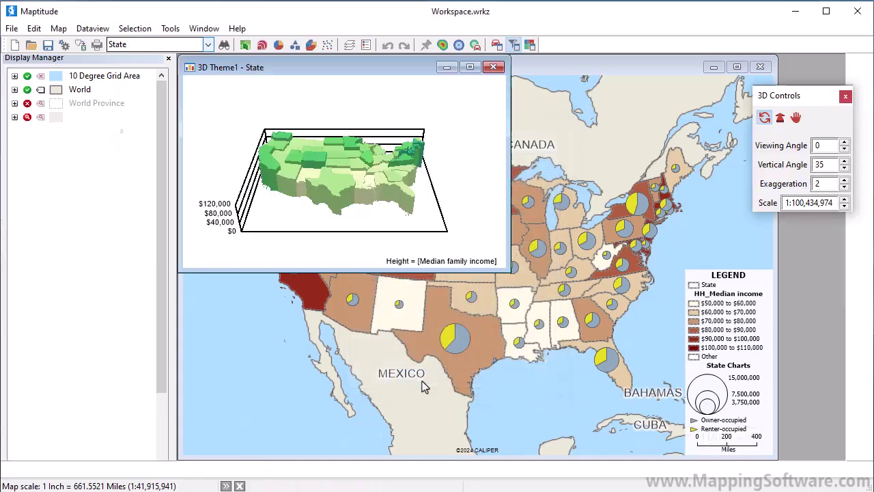
{"action": "left_click_drag", "start_coordinate": [511, 271], "coordinate": [727, 445]}
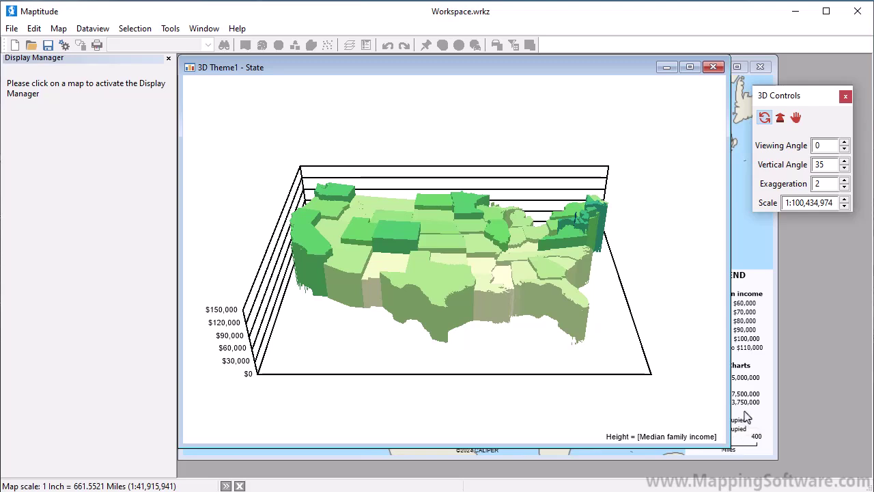
Set the 3D view to viewing angle -15, vertical angle 30, exaggeration 3 and scale 1:100,000,000.
{"action": "left_click", "coordinate": [844, 148]}
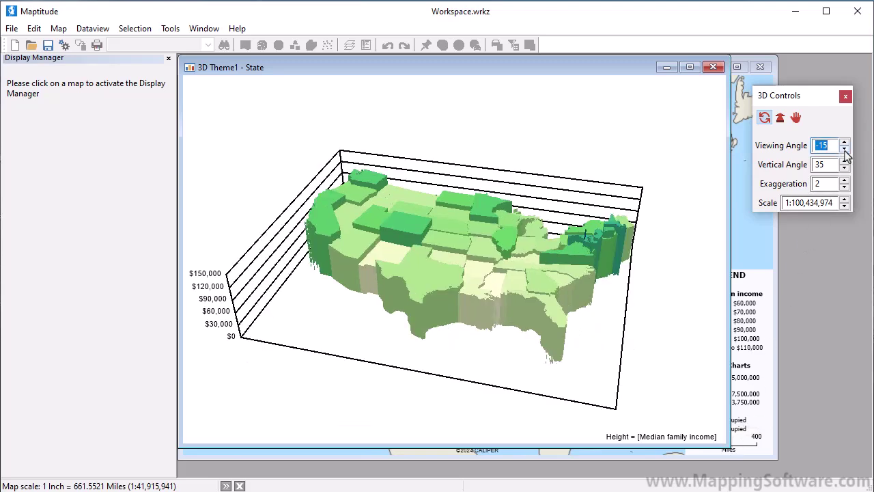
{"action": "left_click", "coordinate": [845, 168]}
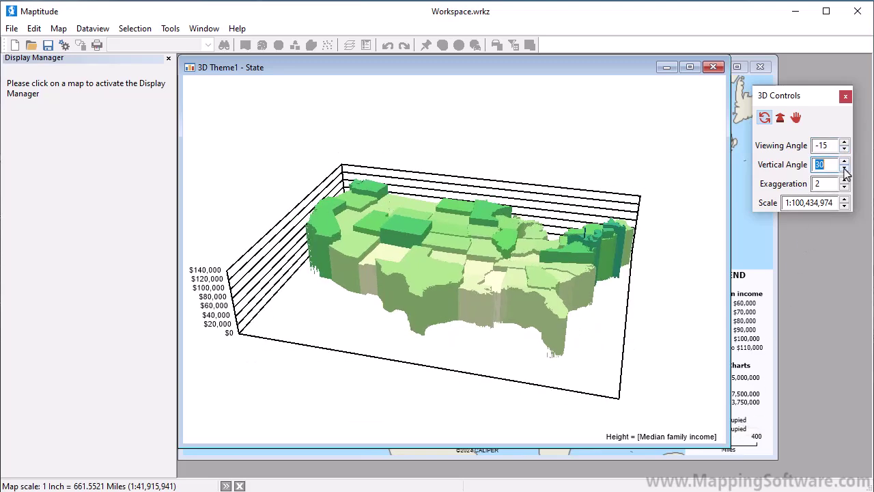
{"action": "left_click", "coordinate": [844, 190]}
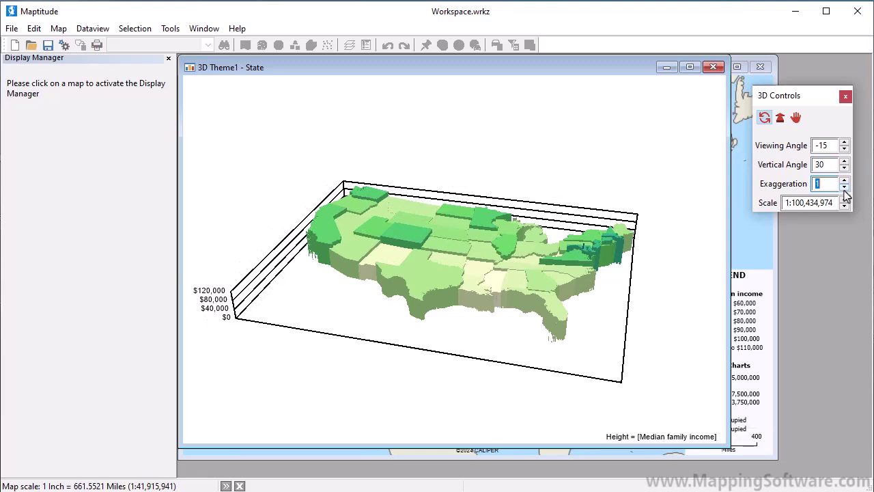
{"action": "left_click", "coordinate": [844, 181]}
{"action": "left_click", "coordinate": [844, 181]}
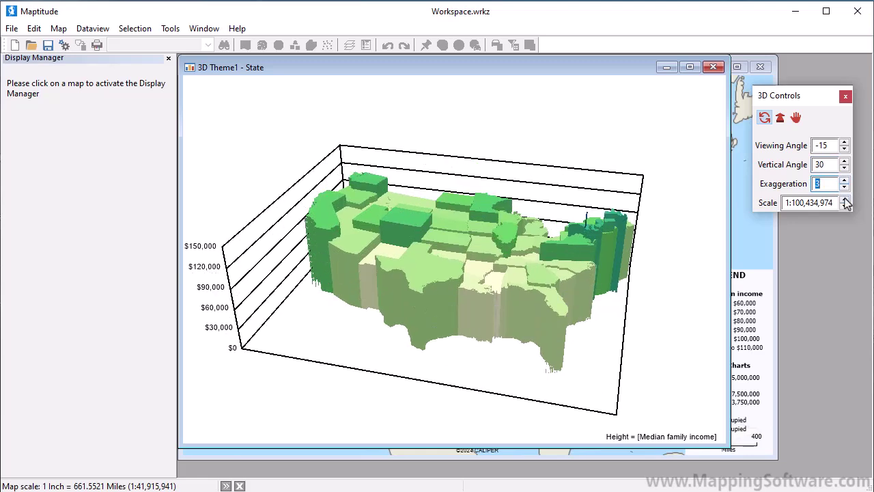
{"action": "left_click", "coordinate": [845, 206]}
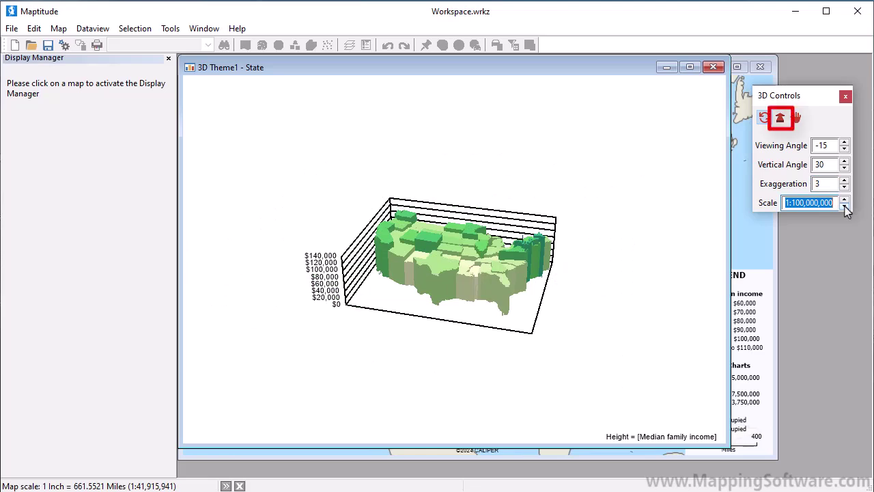
Enlarge the 3D map interactively to a scale of about 1:54,000,000 and rotate it to view the states from the southwest.
{"action": "left_click", "coordinate": [783, 119]}
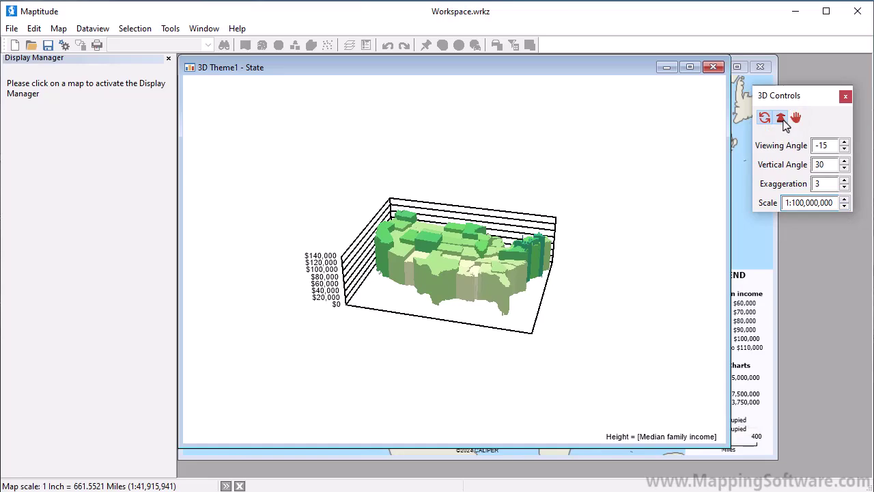
{"action": "mouse_move", "coordinate": [597, 236]}
{"action": "left_mouse_down"}
{"action": "mouse_move", "coordinate": [607, 318]}
{"action": "mouse_move", "coordinate": [610, 249]}
{"action": "left_mouse_up"}
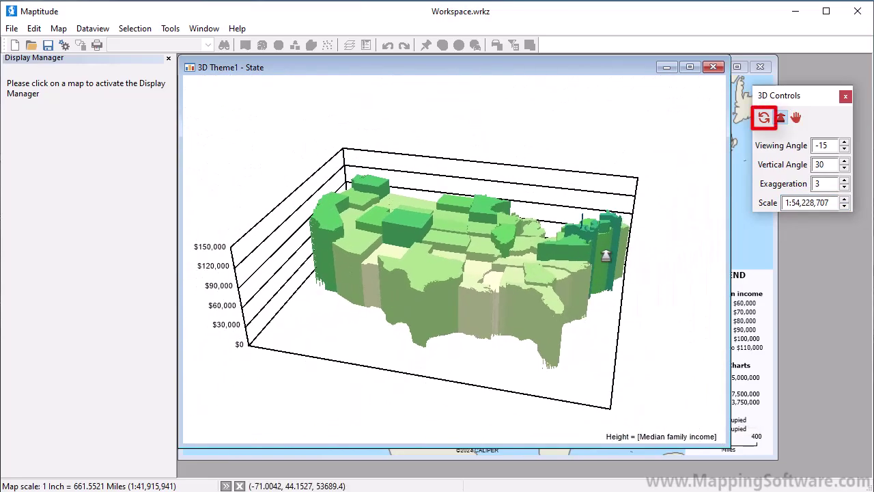
{"action": "left_click", "coordinate": [764, 117]}
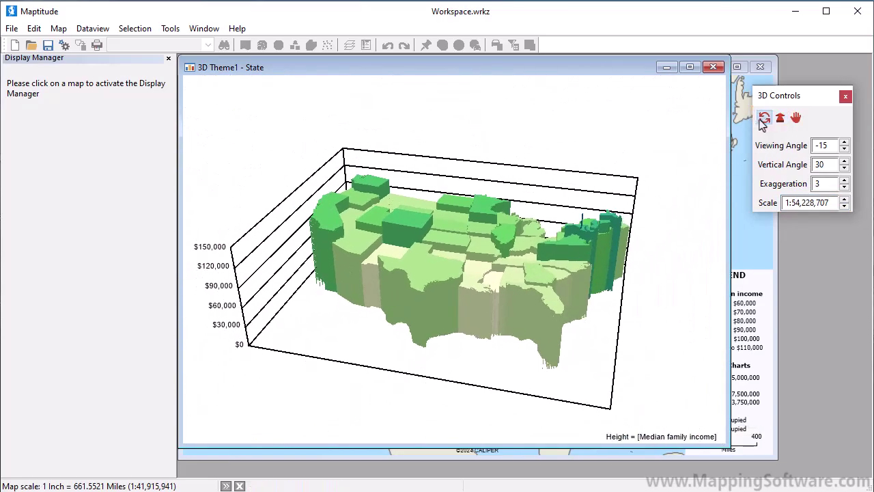
{"action": "left_click_drag", "start_coordinate": [471, 288], "coordinate": [588, 303]}
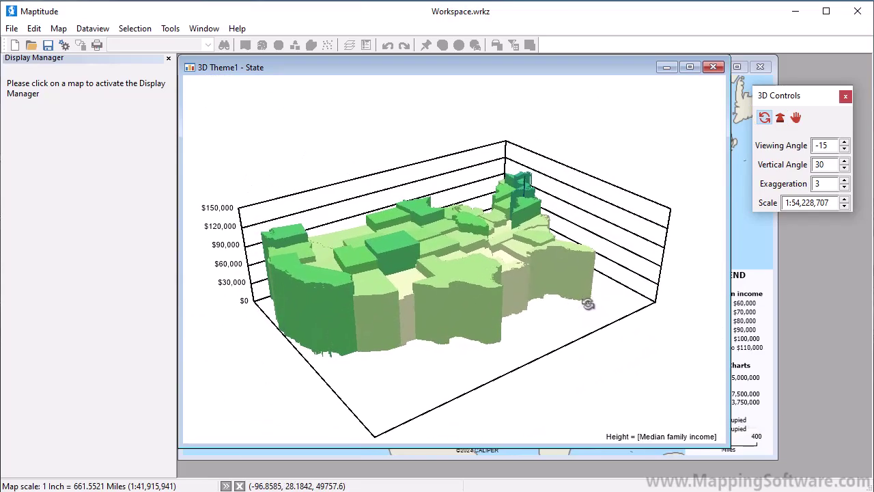
Return to the United States map and toggle the State Charts theme, leaving it hidden.
{"action": "left_click", "coordinate": [773, 249]}
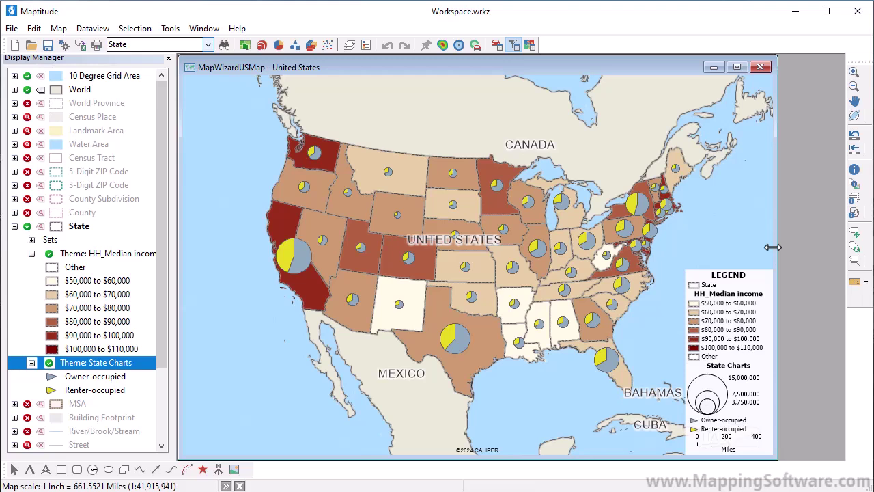
{"action": "left_click", "coordinate": [50, 363]}
{"action": "left_click", "coordinate": [50, 364]}
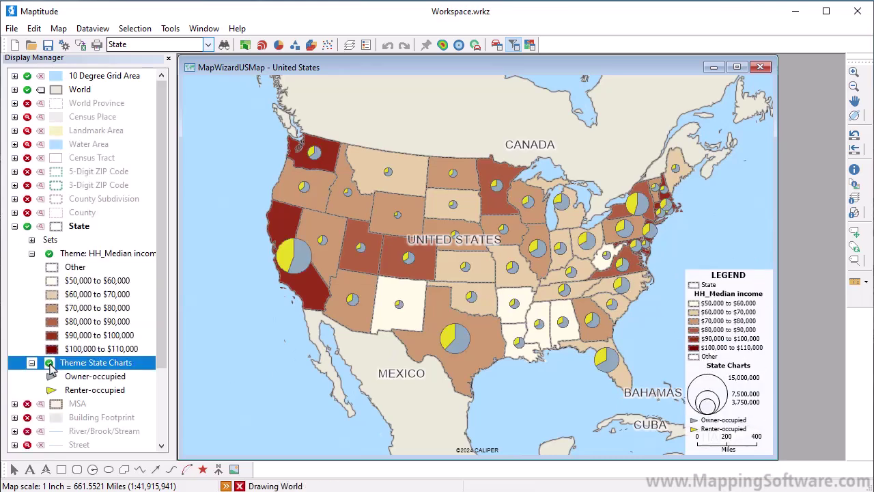
{"action": "left_click", "coordinate": [50, 364]}
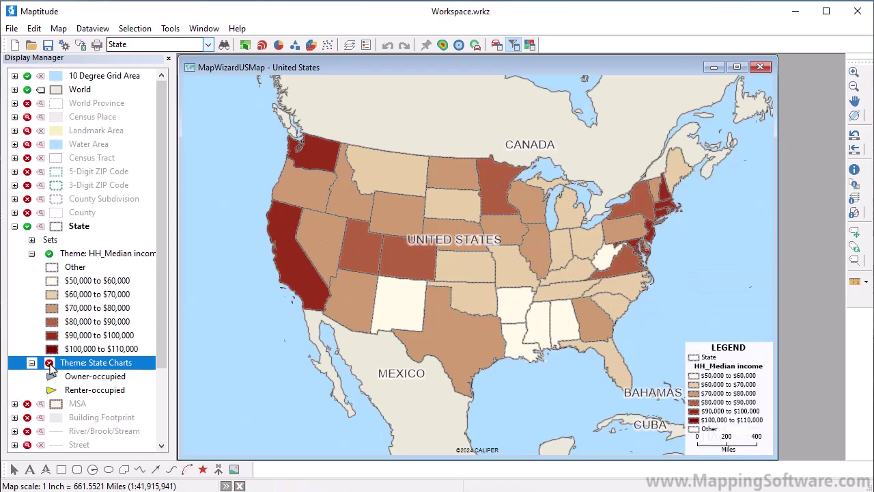
Remove the HH_Median income color theme from the State layer.
{"action": "left_click", "coordinate": [245, 44]}
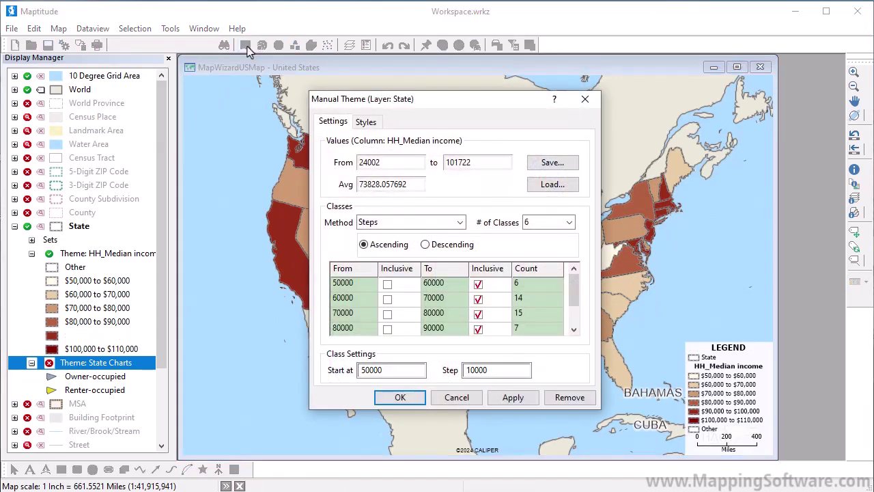
{"action": "left_click", "coordinate": [559, 403]}
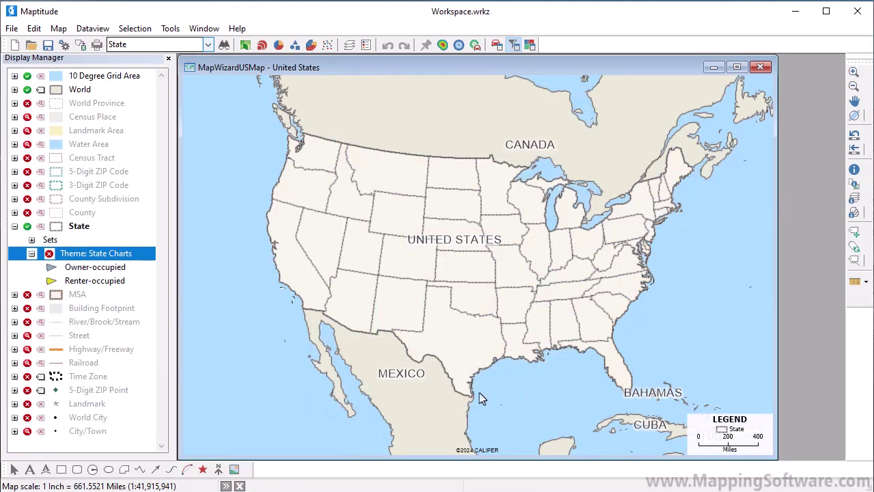
Show the County layer on the United States map and make it the working layer.
{"action": "left_click", "coordinate": [28, 212]}
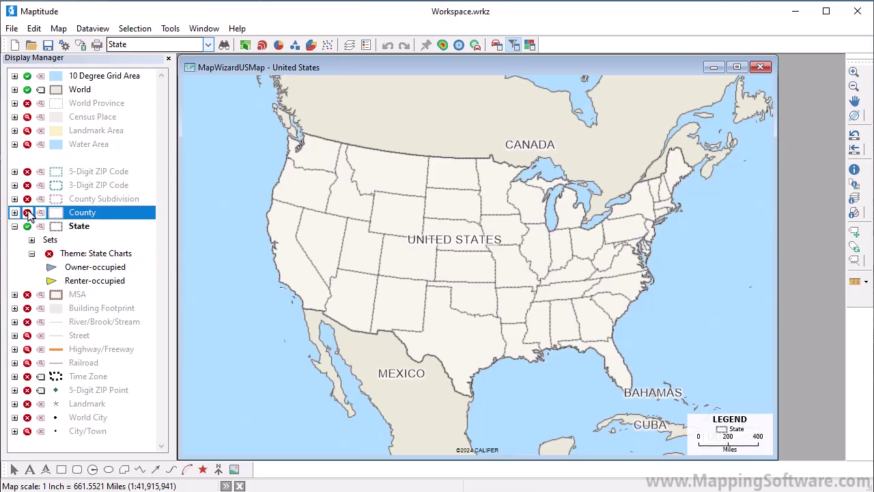
{"action": "left_click", "coordinate": [27, 212]}
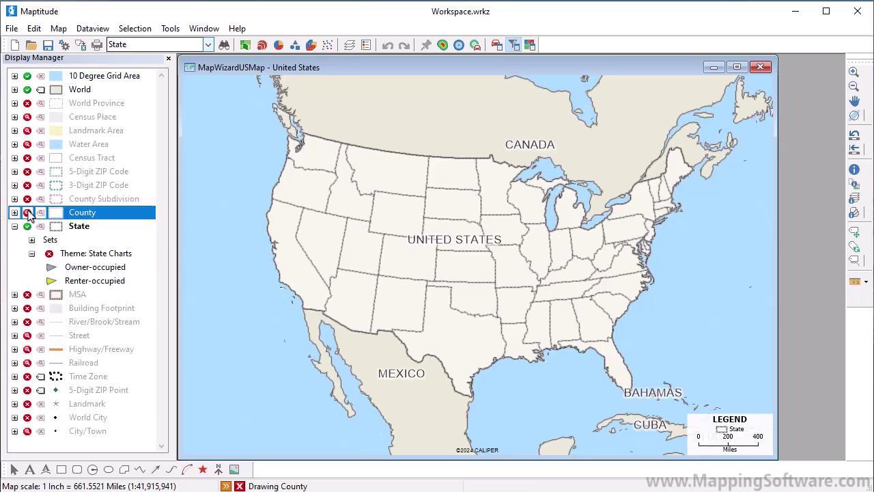
{"action": "right_click", "coordinate": [78, 215]}
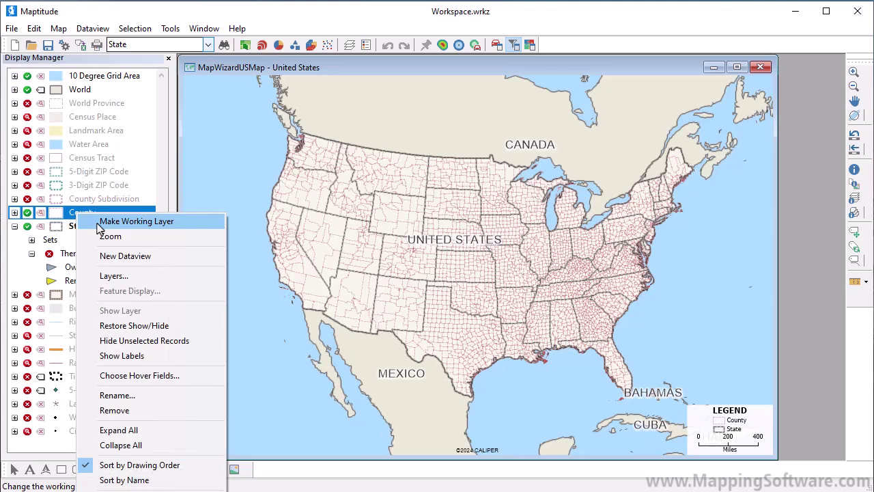
{"action": "left_click", "coordinate": [99, 223]}
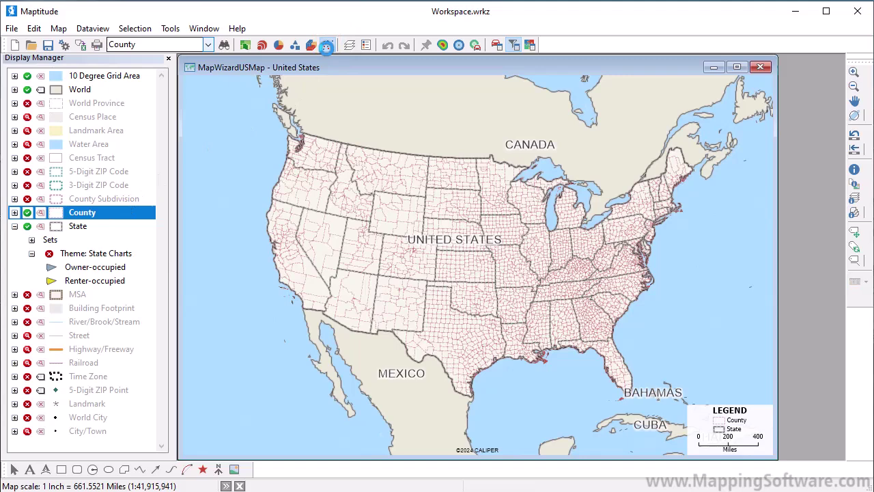
Create a dot-density theme on the County layer from the Hispanic or Latino and Not Hispanic or Latino fields, using Map Wizard dot values.
{"action": "left_click", "coordinate": [326, 46]}
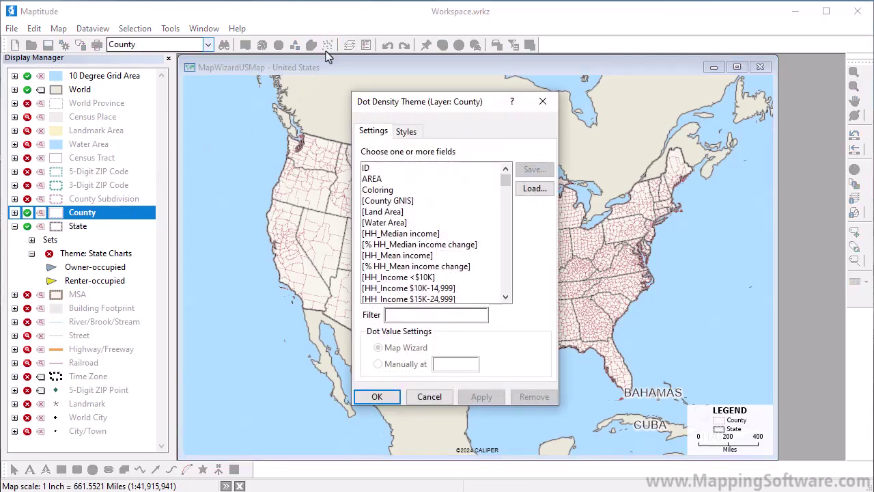
{"action": "left_click", "coordinate": [405, 314]}
{"action": "type", "text": "hi"}
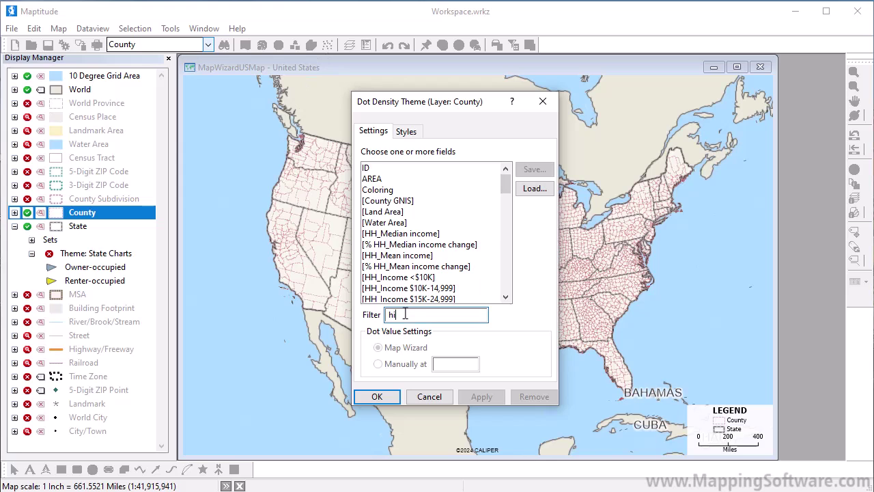
{"action": "type", "text": "spanic"}
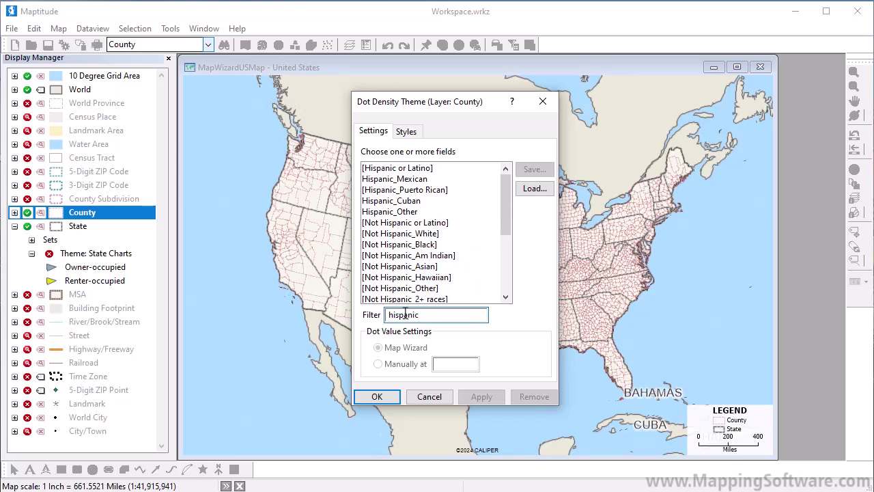
{"action": "left_click", "coordinate": [398, 170]}
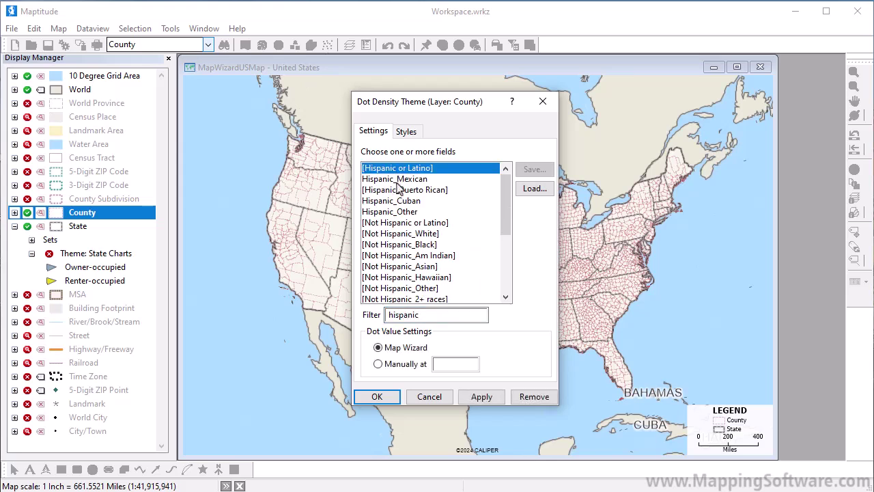
{"action": "left_click", "coordinate": [394, 224], "text": "ctrl"}
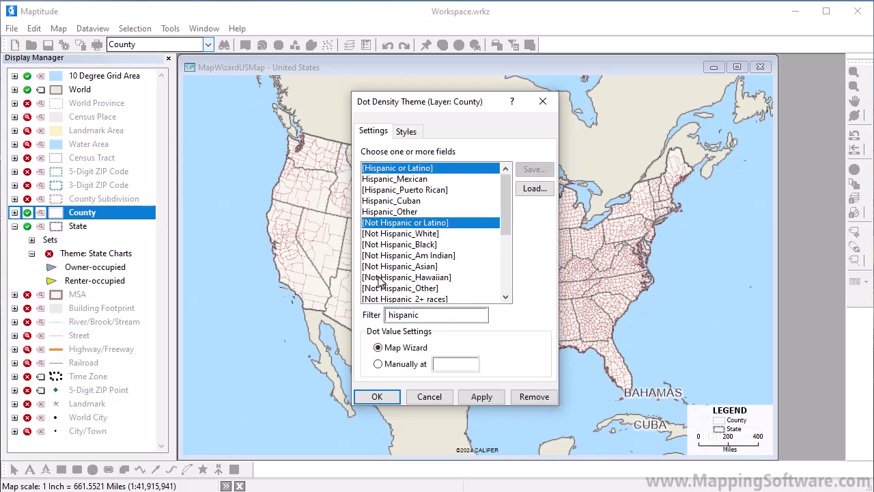
{"action": "left_click", "coordinate": [380, 397]}
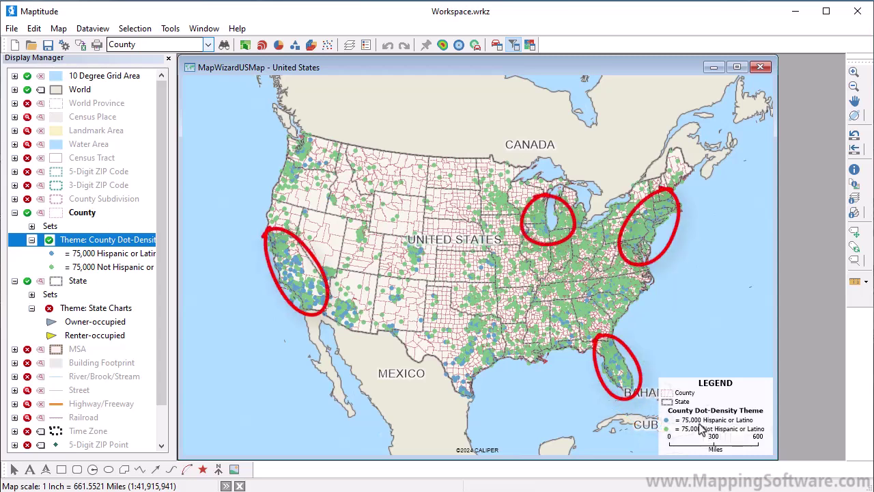
Edit the county dot-density theme to use a manual dot value of 50,000.
{"action": "left_click", "coordinate": [323, 42]}
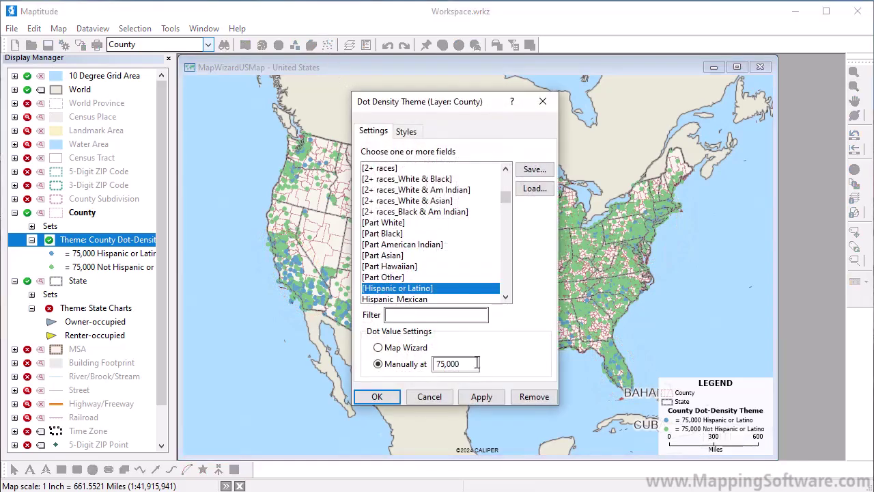
{"action": "left_click_drag", "start_coordinate": [475, 363], "coordinate": [381, 362]}
{"action": "type", "text": "50"}
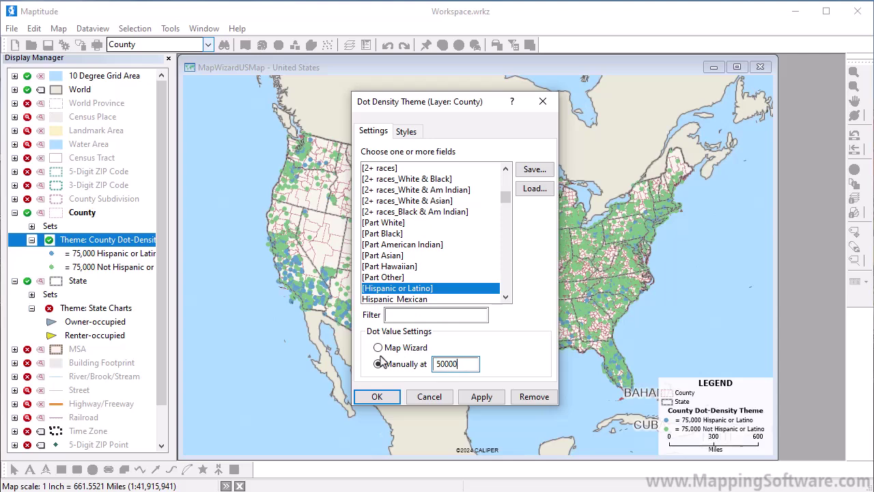
Style the Hispanic or Latino dots red at size 4, copy the symbol to the other field and apply the dot-density changes.
{"action": "left_click", "coordinate": [405, 131]}
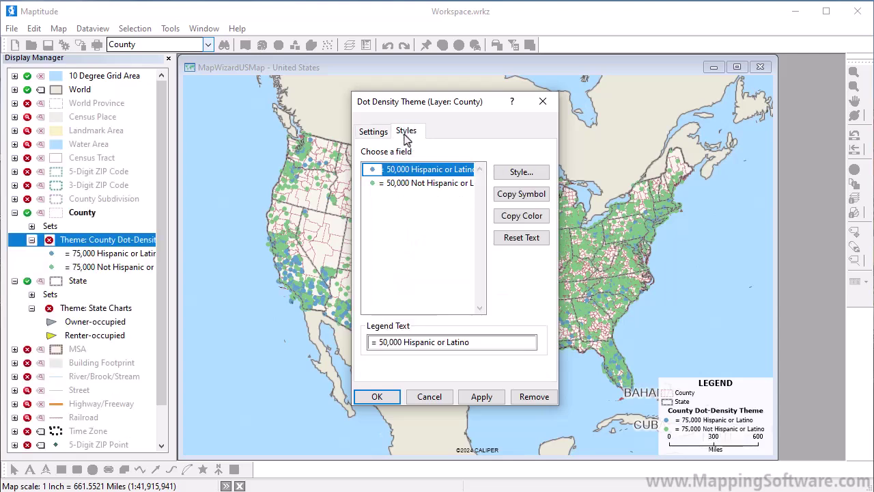
{"action": "left_click", "coordinate": [519, 174]}
{"action": "left_click", "coordinate": [439, 212]}
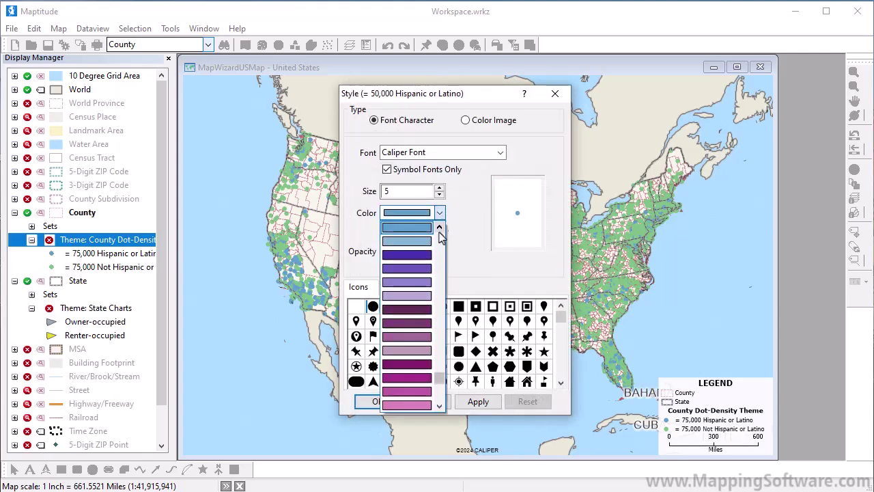
{"action": "scroll", "coordinate": [442, 284], "scroll_direction": "up", "scroll_amount": 6}
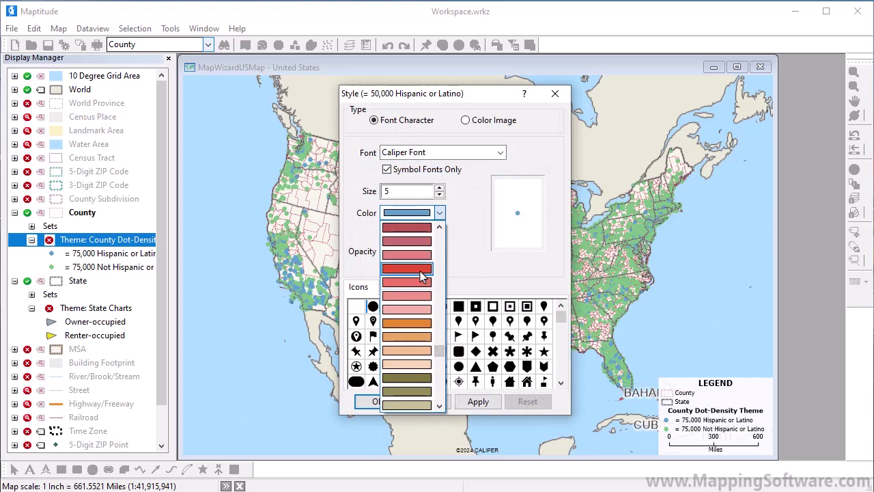
{"action": "left_click", "coordinate": [421, 272]}
{"action": "left_click", "coordinate": [440, 194]}
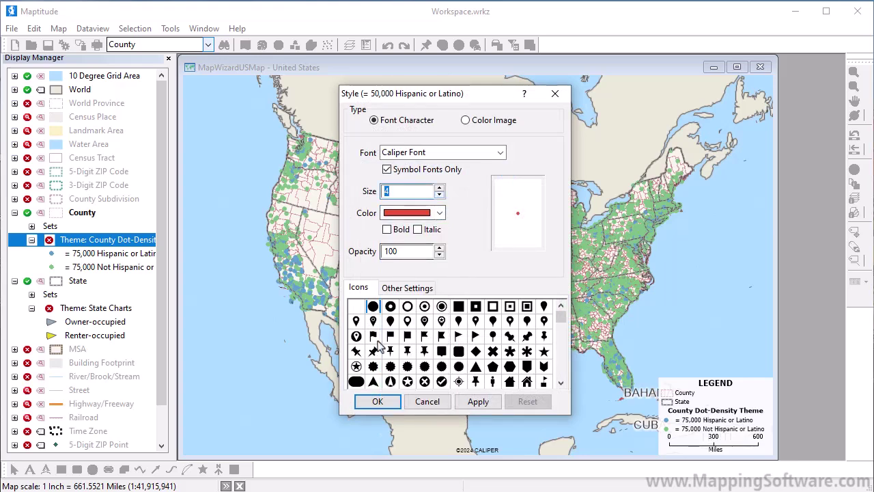
{"action": "left_click", "coordinate": [378, 401]}
{"action": "left_click", "coordinate": [511, 195]}
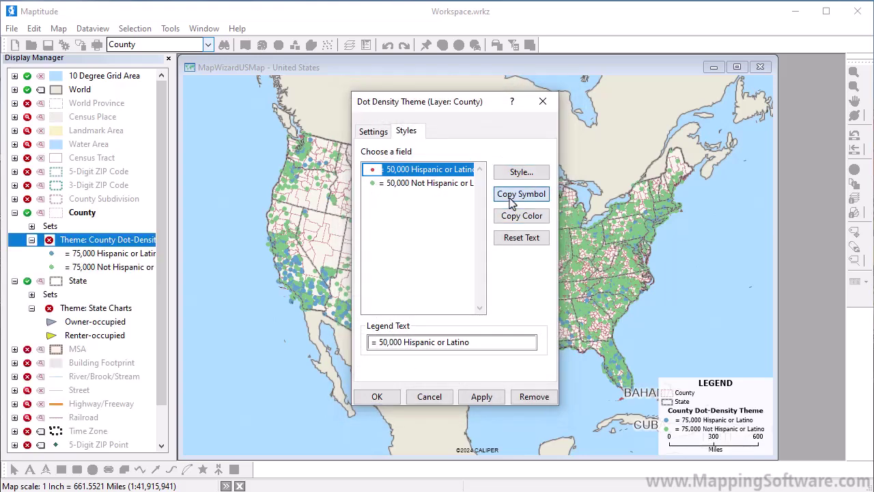
{"action": "left_click", "coordinate": [376, 396]}
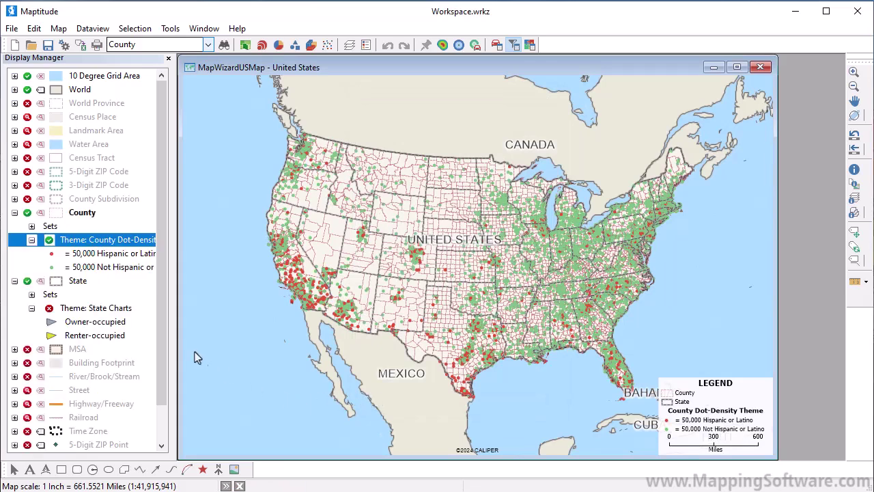
Hide the county dot-density theme and create a size theme on the County layer's Population field with the default symbol settings.
{"action": "left_click", "coordinate": [50, 241]}
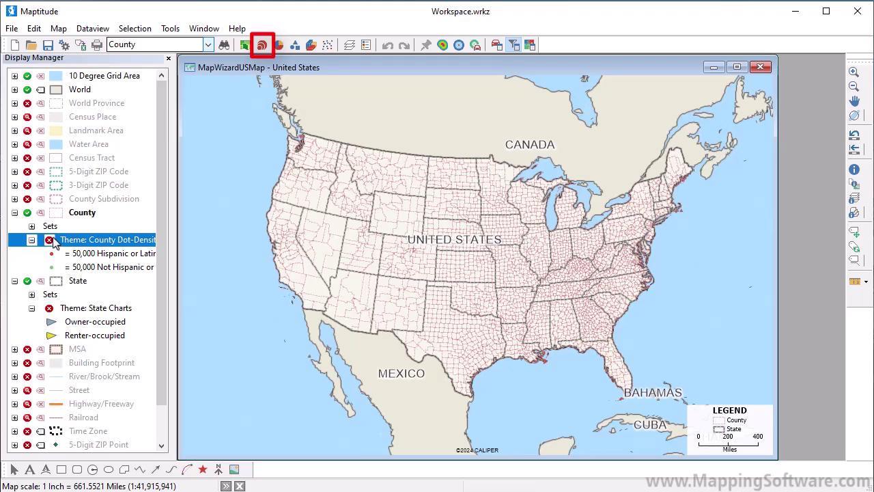
{"action": "left_click", "coordinate": [262, 47]}
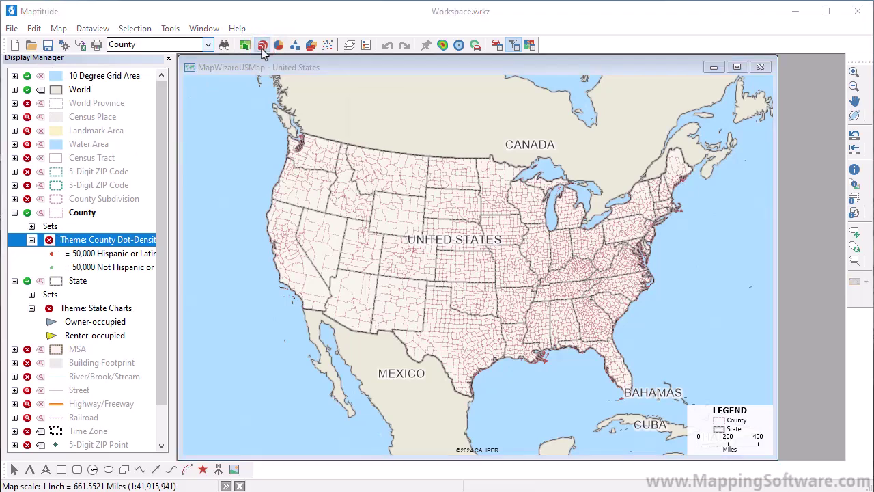
{"action": "left_click", "coordinate": [404, 273]}
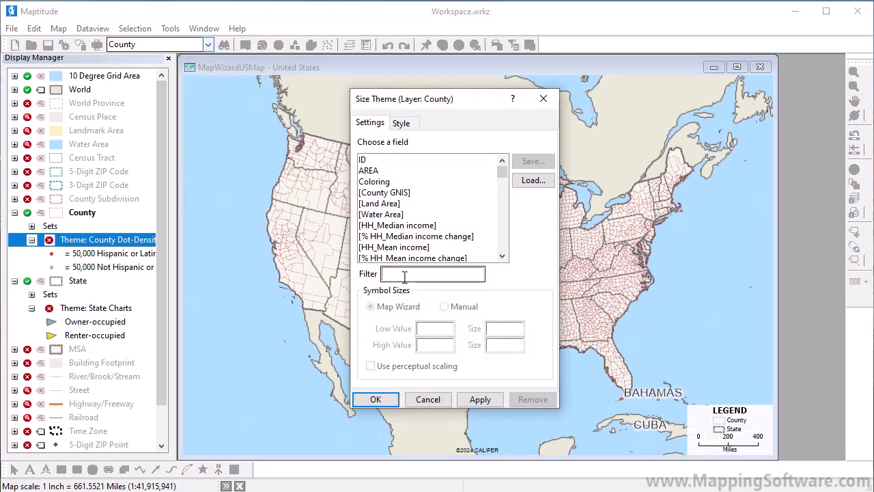
{"action": "type", "text": "popu"}
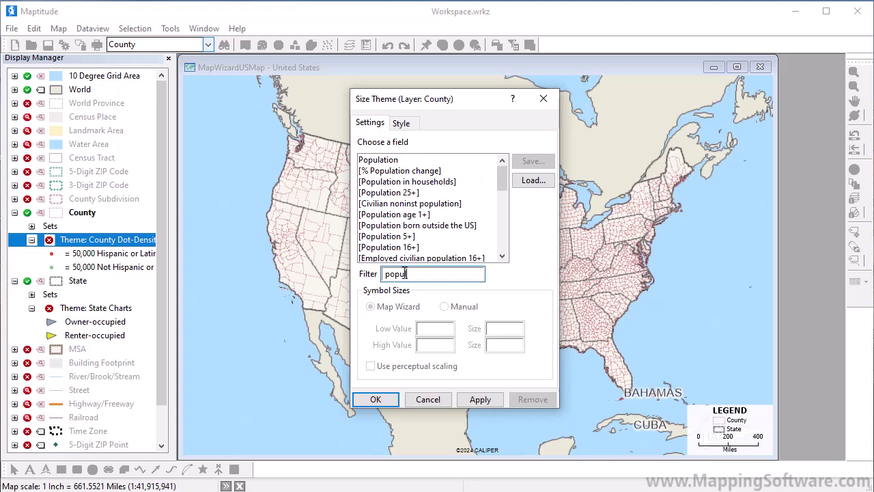
{"action": "type", "text": "l"}
{"action": "left_click", "coordinate": [379, 161]}
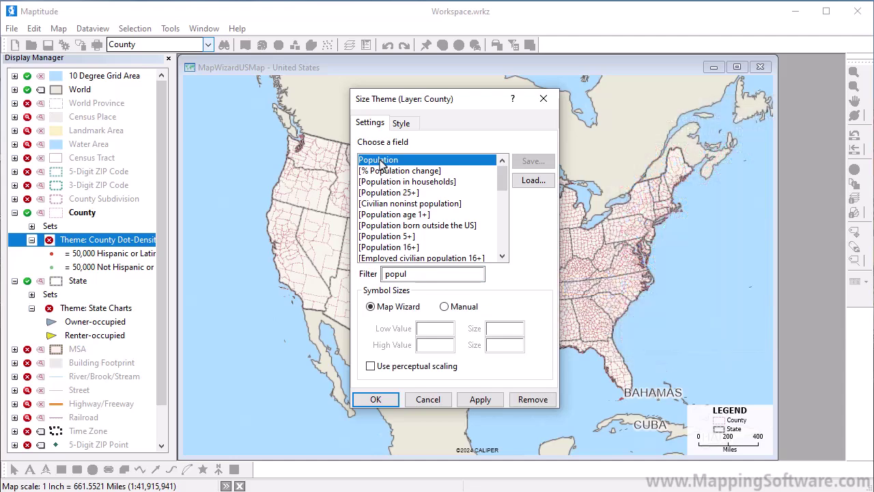
{"action": "left_click", "coordinate": [402, 126]}
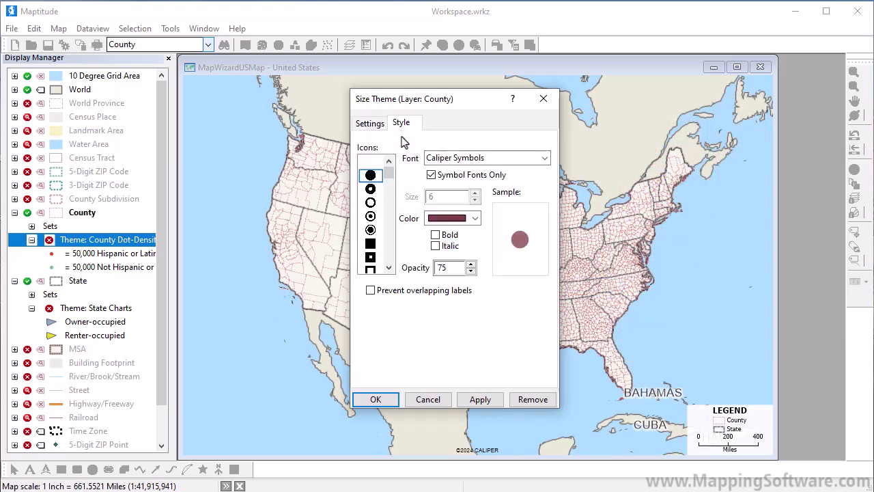
{"action": "left_click", "coordinate": [376, 400]}
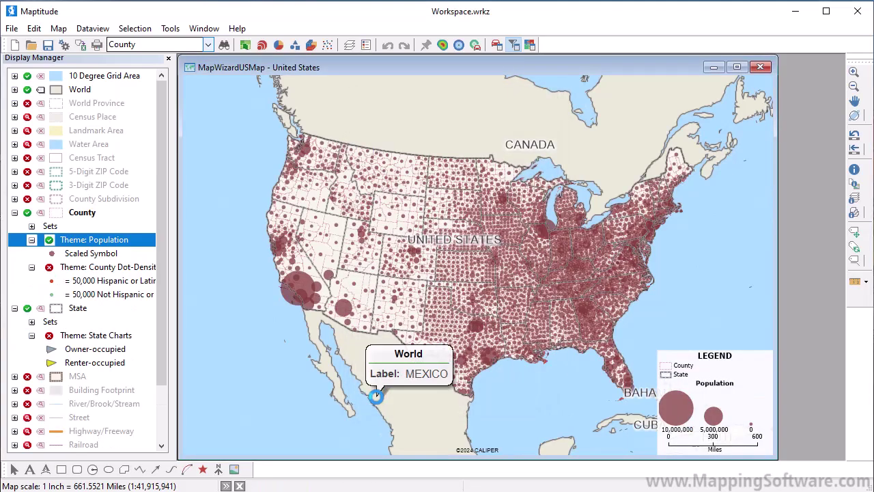
Edit the county population size theme so the low value uses symbol size 2 and the high value size 50.
{"action": "left_click", "coordinate": [262, 45]}
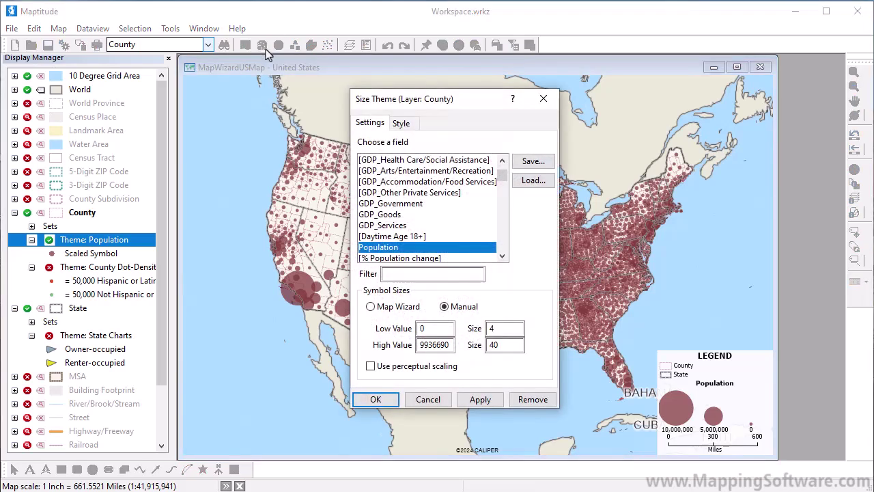
{"action": "left_click_drag", "start_coordinate": [496, 328], "coordinate": [486, 347]}
{"action": "type", "text": "50"}
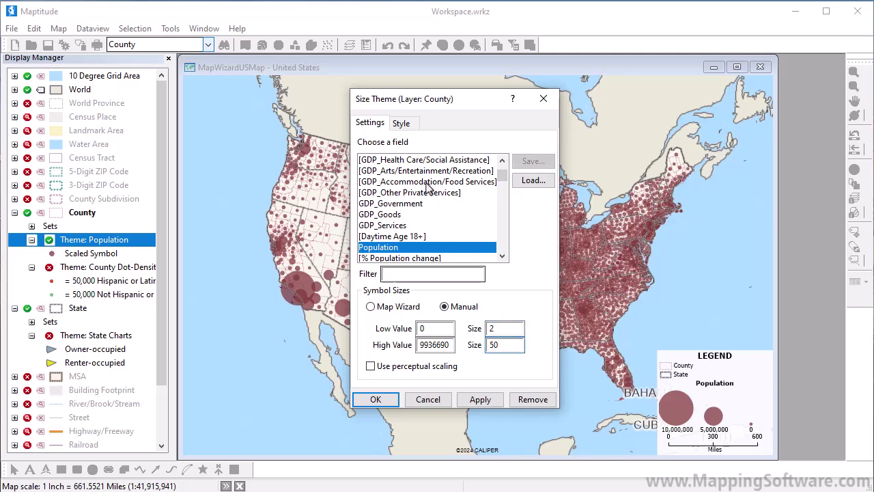
Change the population theme's scaled symbol color to dark blue and apply the updated size theme to the map.
{"action": "left_click", "coordinate": [403, 123]}
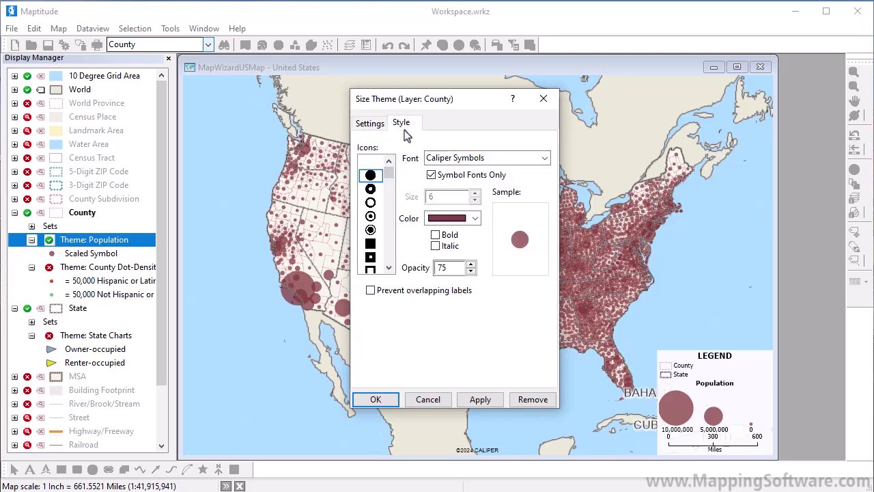
{"action": "left_click", "coordinate": [475, 218]}
{"action": "scroll", "coordinate": [475, 256], "scroll_direction": "up", "scroll_amount": 2}
{"action": "scroll", "coordinate": [476, 256], "scroll_direction": "up", "scroll_amount": 8}
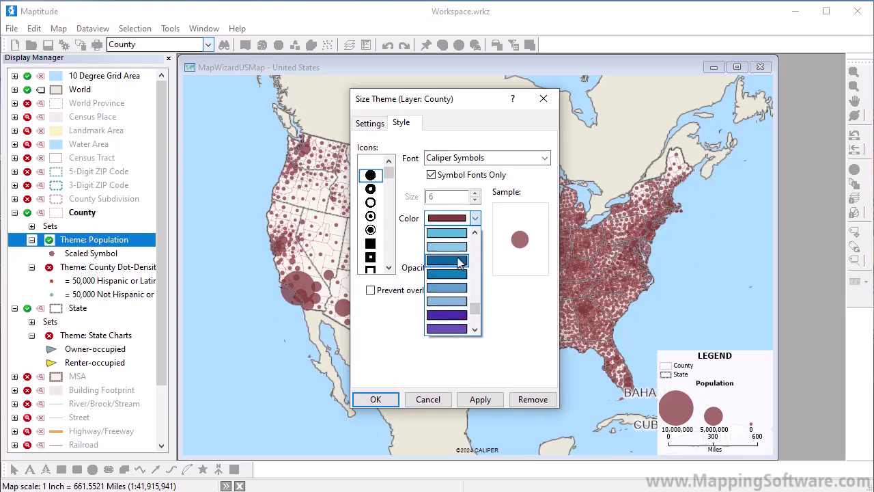
{"action": "left_click", "coordinate": [459, 260]}
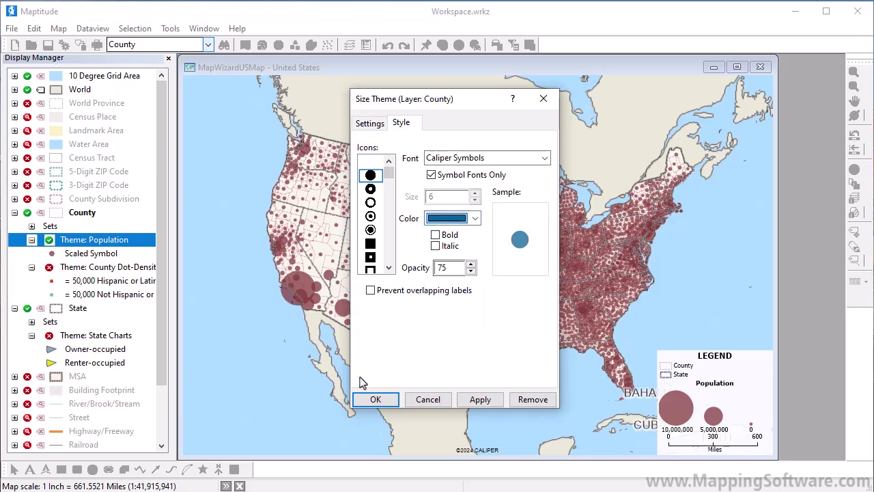
{"action": "left_click", "coordinate": [363, 400]}
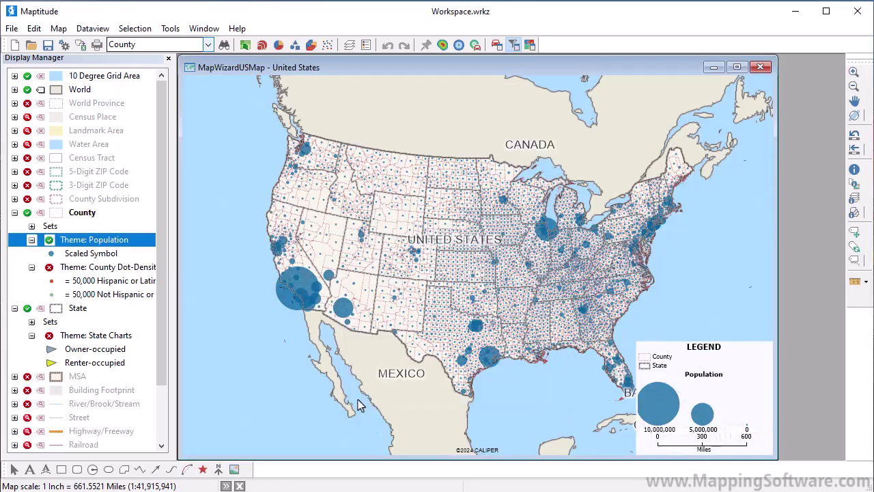